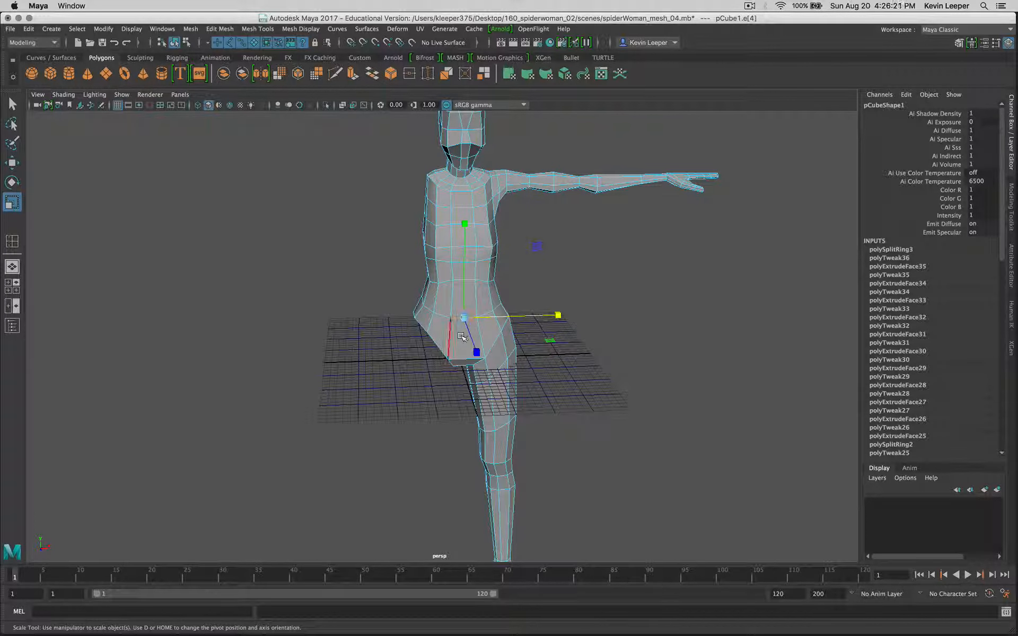
Split the edge ring through the middle of the body, starting from a horizontal edge at the centre of the torso.
{"action": "key", "text": "q"}
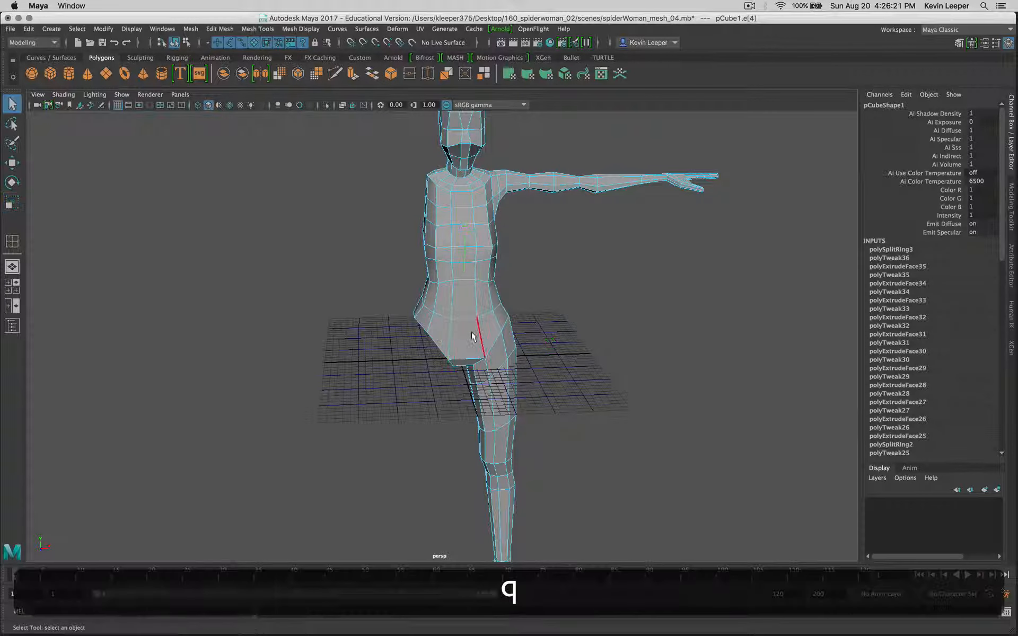
{"action": "left_click", "coordinate": [465, 227]}
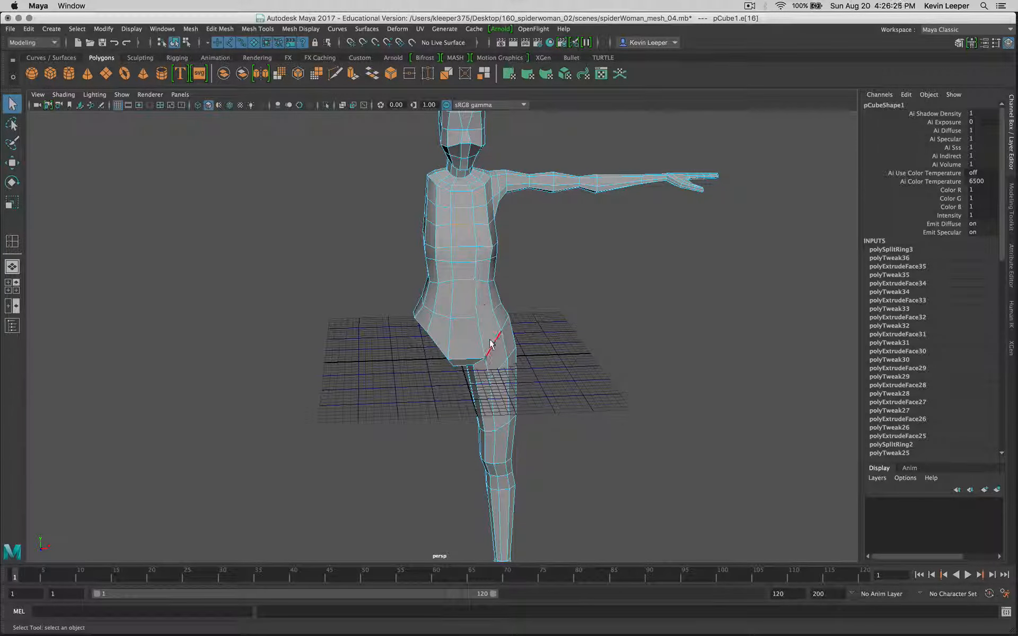
{"action": "key", "text": "super"}
{"action": "right_click", "coordinate": [621, 301], "text": "super"}
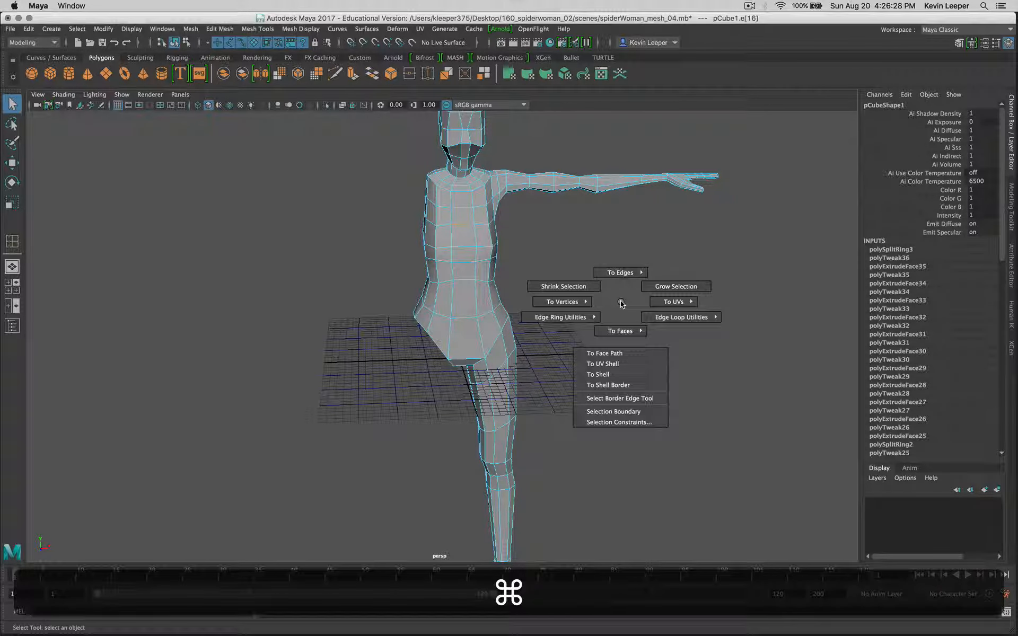
{"action": "right_click_drag", "start_coordinate": [621, 303], "coordinate": [634, 339], "text": "super"}
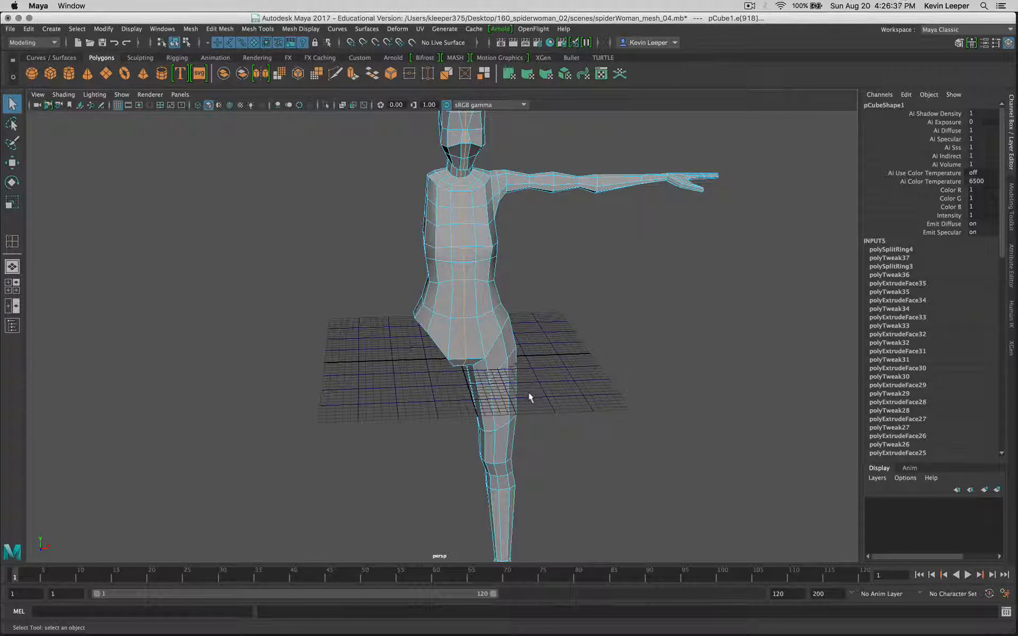
{"action": "left_click", "coordinate": [613, 342]}
{"action": "left_click_drag", "start_coordinate": [492, 256], "coordinate": [522, 306], "text": "alt"}
Undo the edge ring split and the selection change made after it.
{"action": "key", "text": "space"}
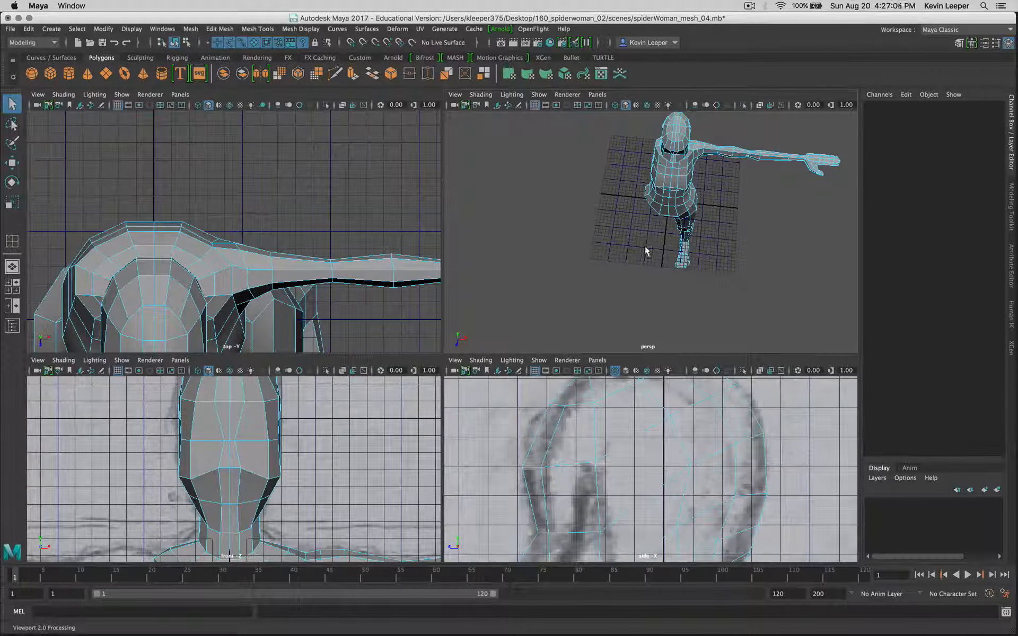
{"action": "key", "text": "z"}
{"action": "key", "text": "z"}
{"action": "key", "text": "z"}
{"action": "key", "text": "z"}
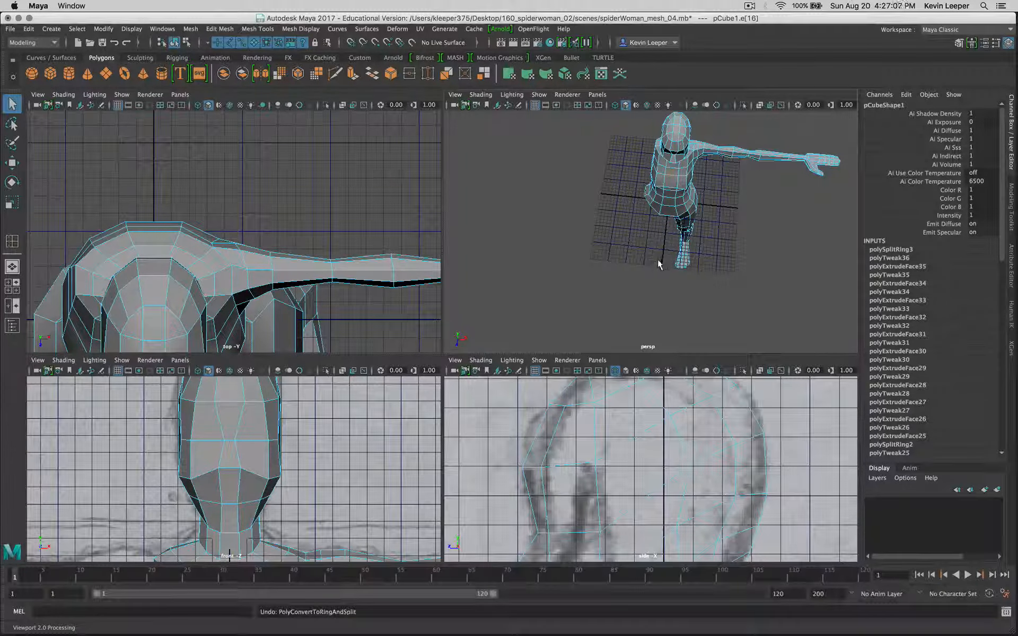
Switch to face selection and examine the faces on the front of the head.
{"action": "mouse_move", "coordinate": [646, 250]}
{"action": "left_mouse_down", "text": "alt"}
{"action": "mouse_move", "coordinate": [645, 273]}
{"action": "mouse_move", "coordinate": [641, 242]}
{"action": "left_mouse_up", "text": "alt"}
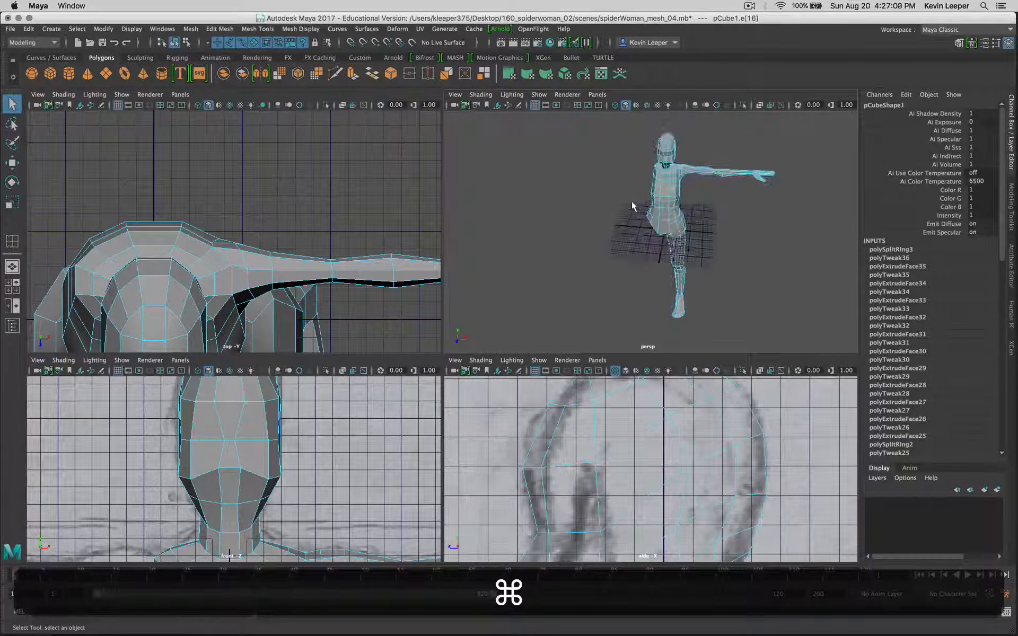
{"action": "scroll", "coordinate": [632, 201], "scroll_direction": "up", "scroll_amount": 10}
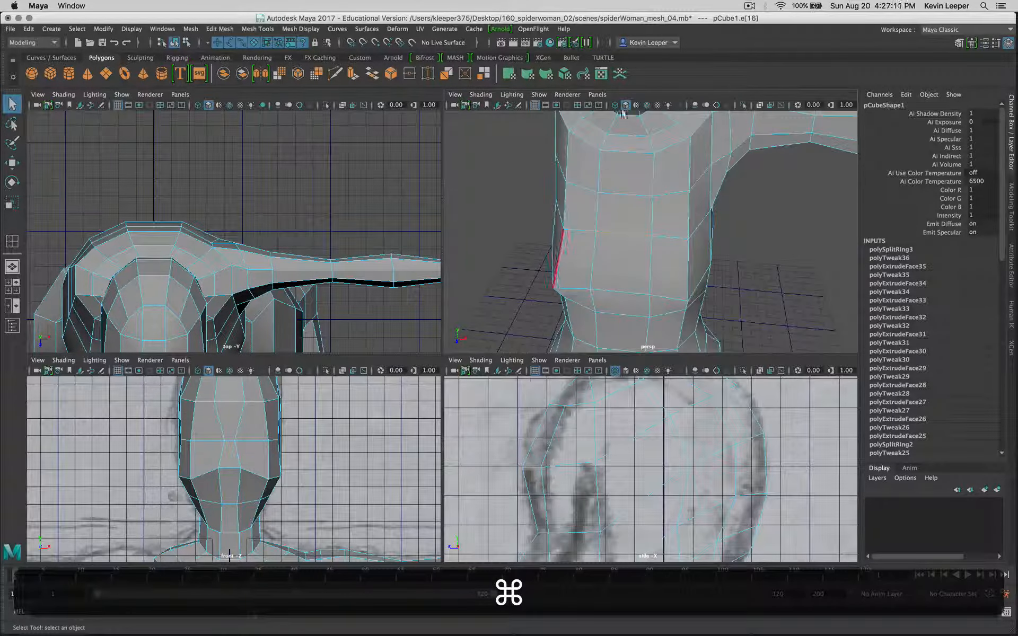
{"action": "middle_click_drag", "start_coordinate": [624, 110], "coordinate": [626, 249], "text": "alt"}
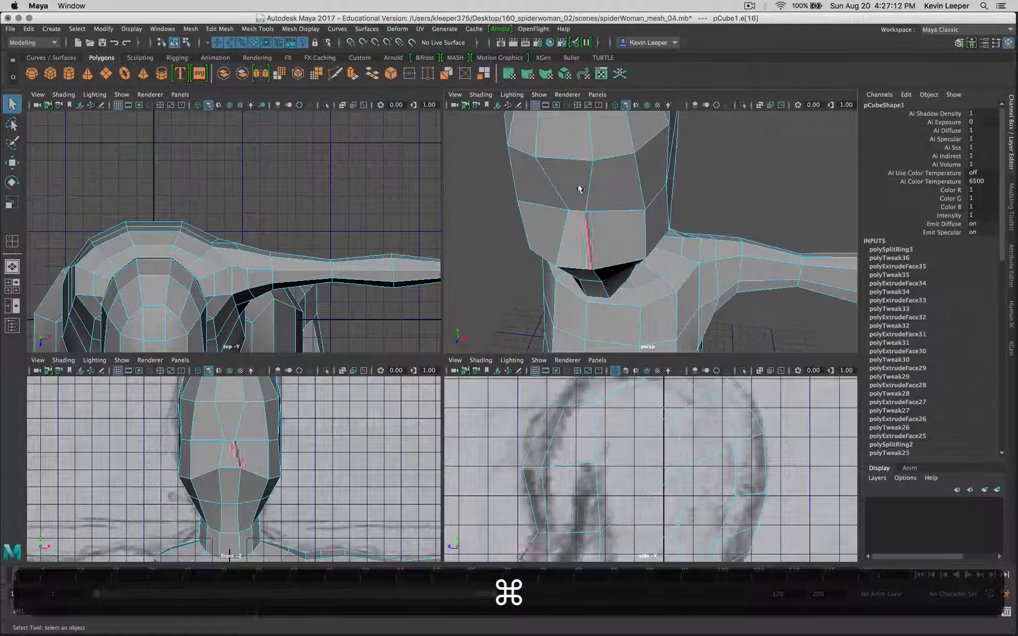
{"action": "right_click", "coordinate": [616, 208]}
{"action": "right_click_drag", "start_coordinate": [615, 207], "coordinate": [616, 227]}
{"action": "left_click_drag", "start_coordinate": [614, 244], "coordinate": [624, 173], "text": "alt"}
{"action": "middle_click_drag", "start_coordinate": [630, 215], "coordinate": [631, 221], "text": "alt"}
{"action": "left_click_drag", "start_coordinate": [631, 220], "coordinate": [625, 277], "text": "alt"}
{"action": "left_click", "coordinate": [619, 255]}
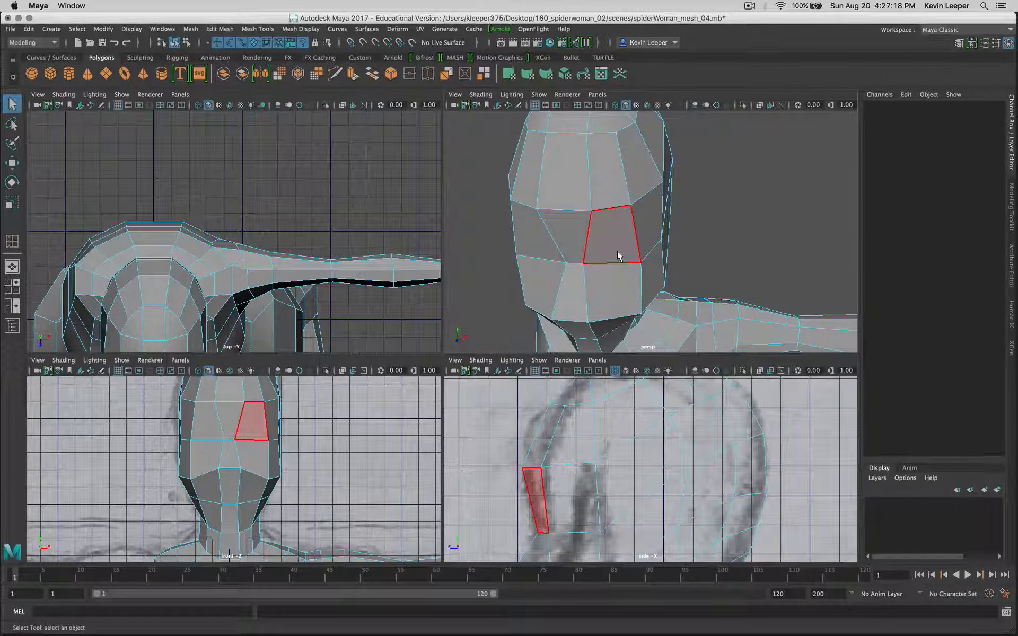
Select the face beside the centre strip on the front of the head, on the arm side.
{"action": "key", "text": "space"}
{"action": "left_click_drag", "start_coordinate": [402, 403], "coordinate": [415, 375], "text": "alt"}
{"action": "scroll", "coordinate": [413, 405], "scroll_direction": "down", "scroll_amount": 6}
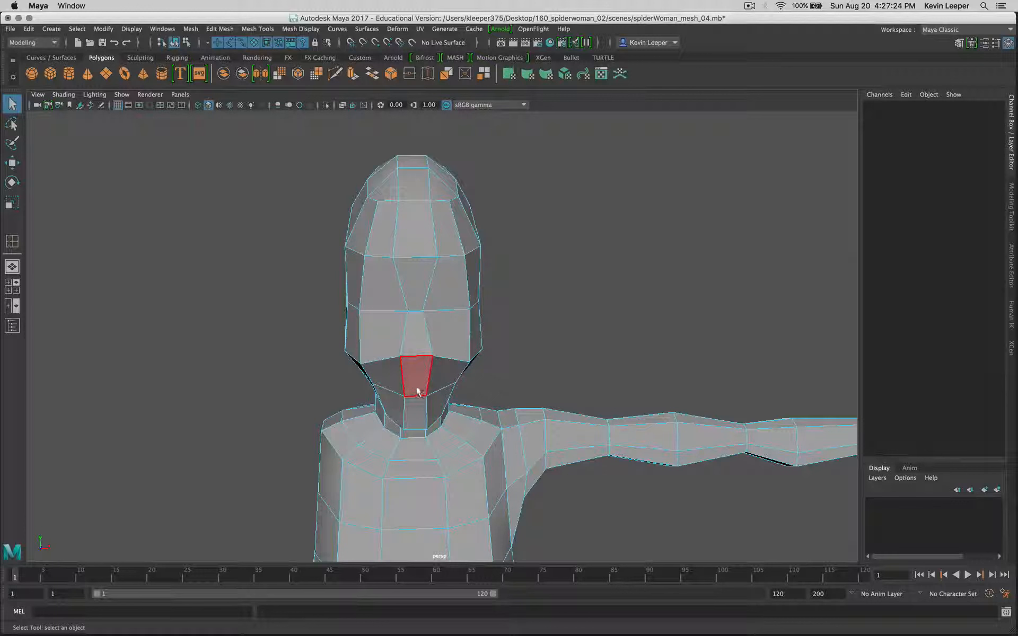
{"action": "left_click", "coordinate": [450, 275]}
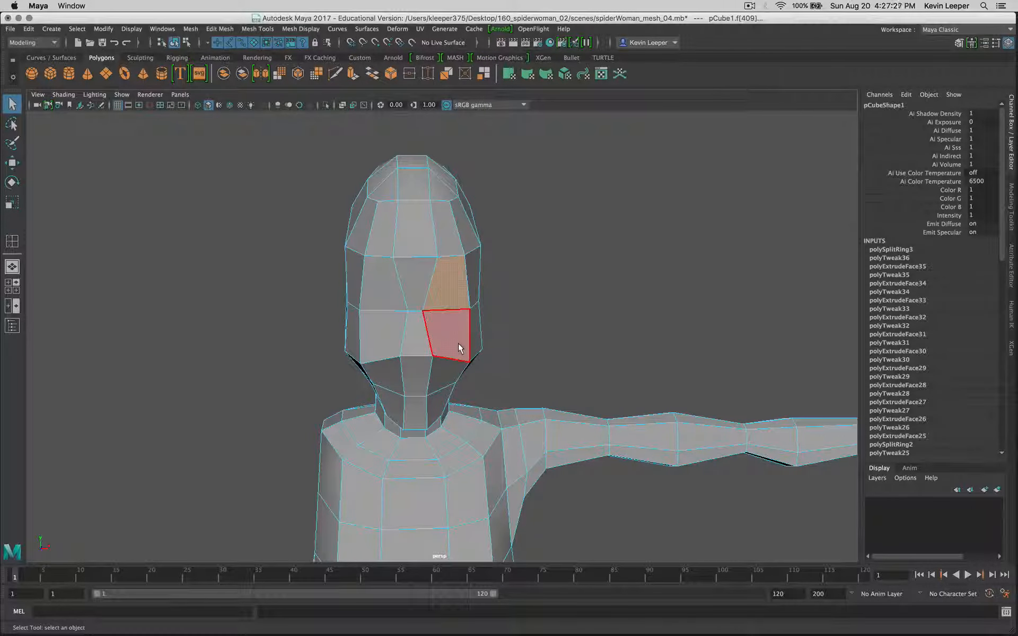
{"action": "scroll", "coordinate": [459, 345], "scroll_direction": "up", "scroll_amount": 3}
{"action": "scroll", "coordinate": [461, 348], "scroll_direction": "down", "scroll_amount": 6}
{"action": "scroll", "coordinate": [461, 347], "scroll_direction": "down", "scroll_amount": 3}
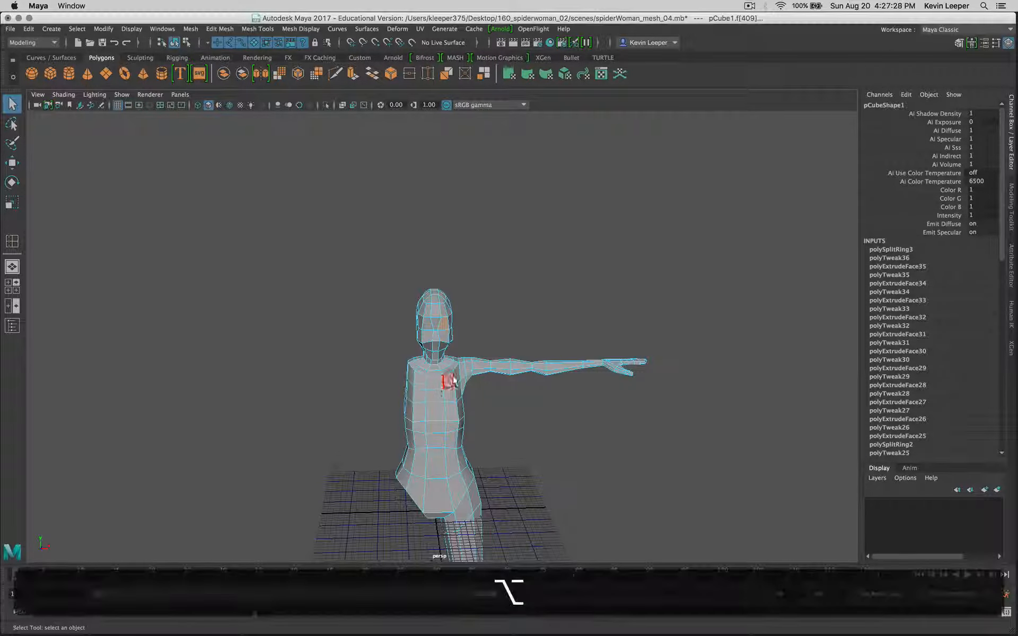
{"action": "left_click_drag", "start_coordinate": [449, 376], "coordinate": [439, 411], "text": "alt"}
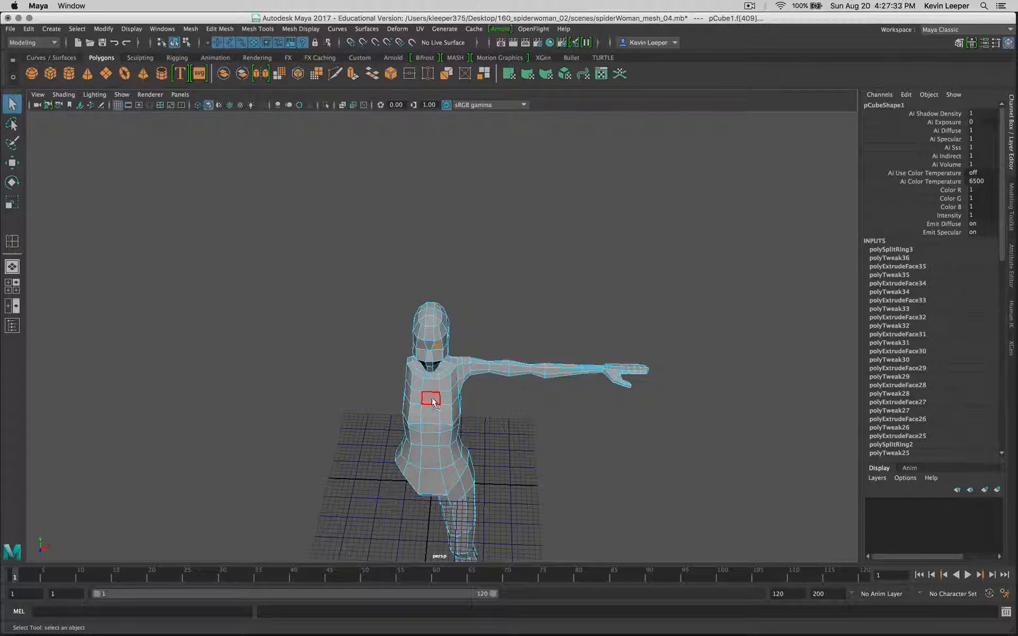
In edge selection, pick a horizontal edge at the centre of the chest and split its edge ring down the body's middle.
{"action": "right_click", "coordinate": [432, 399]}
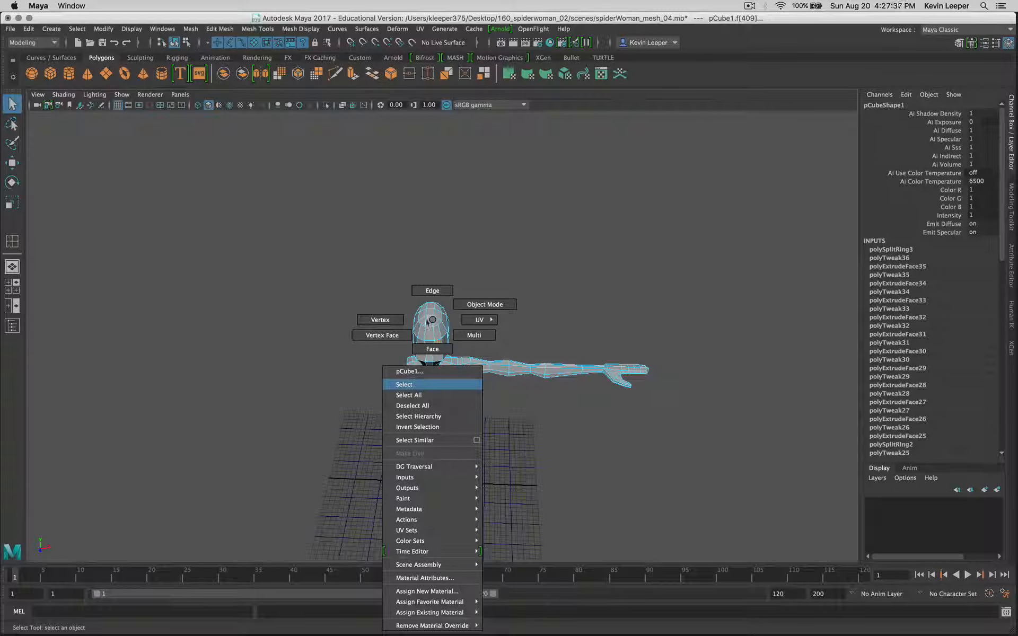
{"action": "left_click", "coordinate": [431, 290]}
{"action": "left_click", "coordinate": [420, 400]}
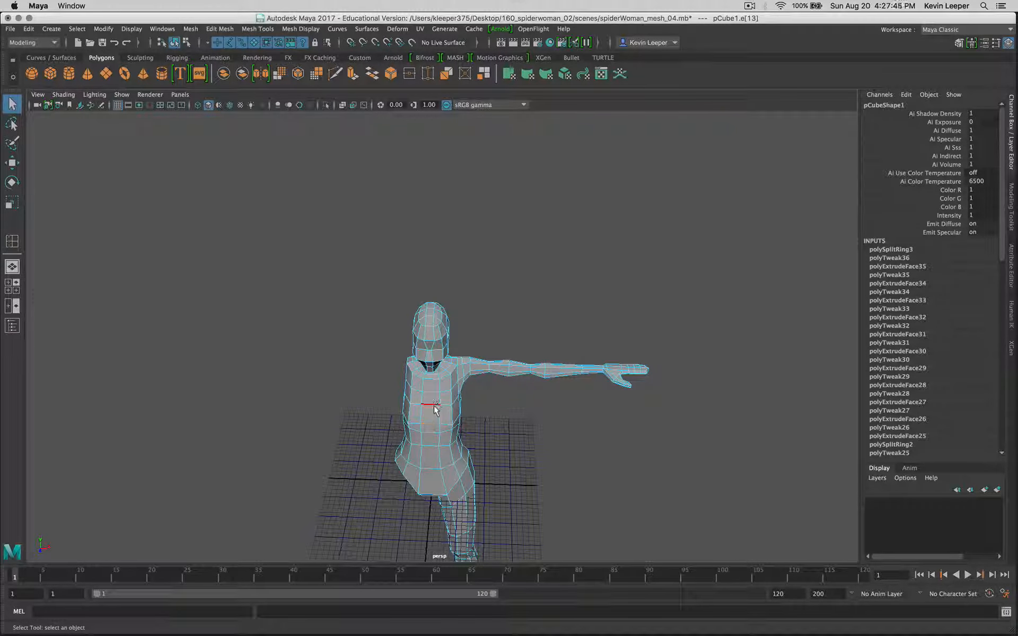
{"action": "right_click_drag", "start_coordinate": [576, 414], "coordinate": [599, 447], "text": "super"}
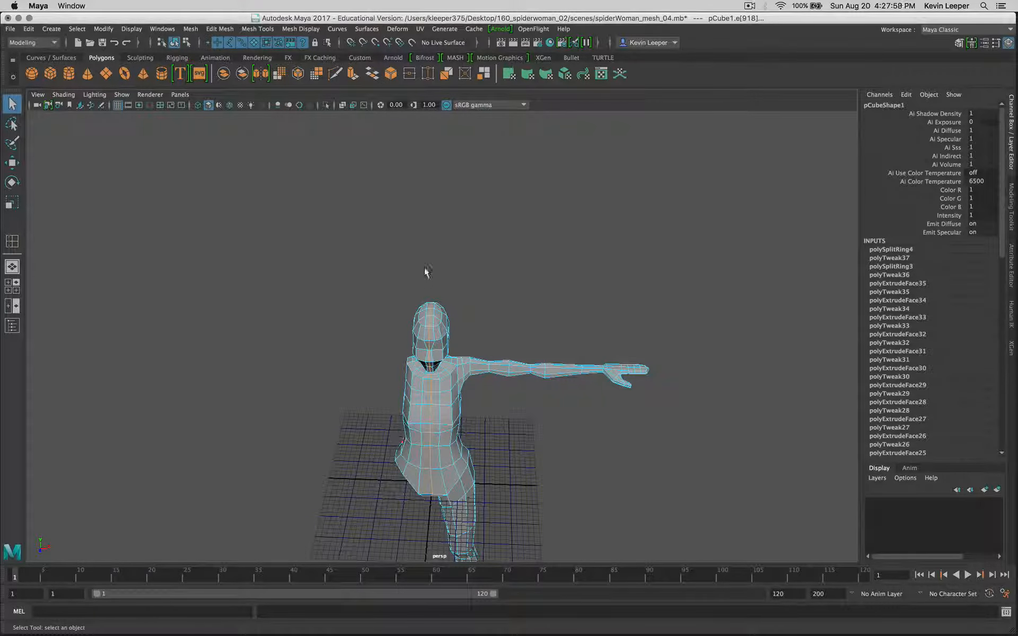
Delete all faces on the armless half of the body up to the new centre line, selecting them in the top view.
{"action": "left_click", "coordinate": [186, 42]}
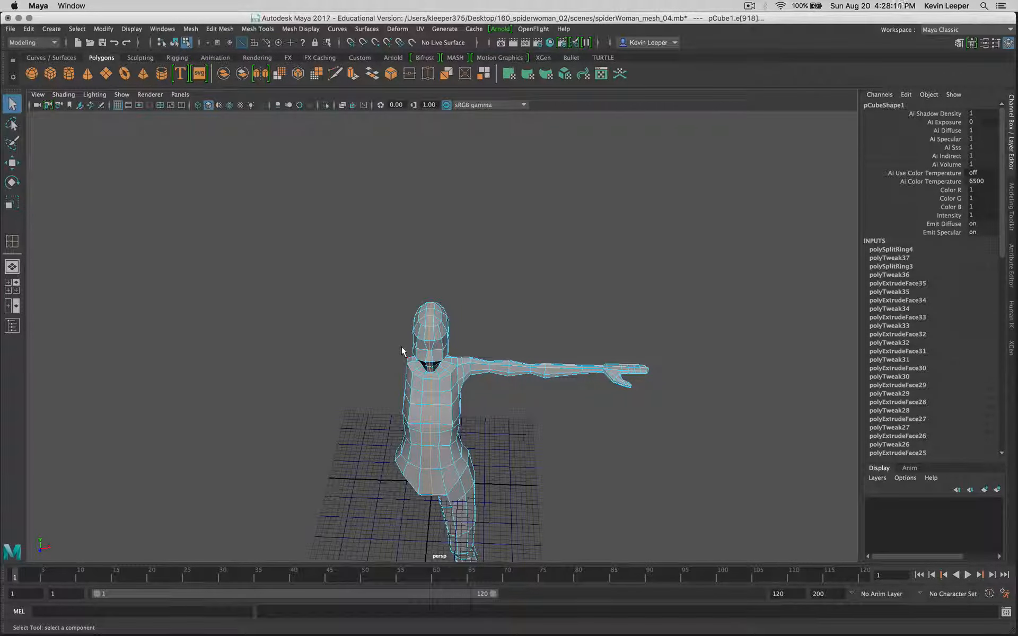
{"action": "key", "text": "space"}
{"action": "scroll", "coordinate": [311, 335], "scroll_direction": "up", "scroll_amount": 3}
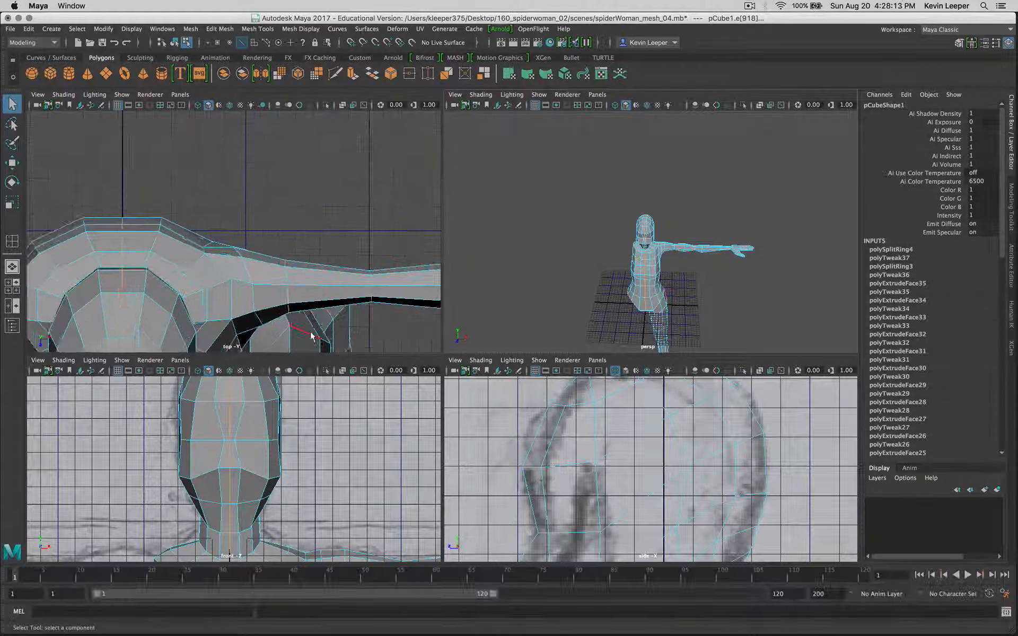
{"action": "scroll", "coordinate": [311, 332], "scroll_direction": "down", "scroll_amount": 6}
{"action": "key", "text": "space"}
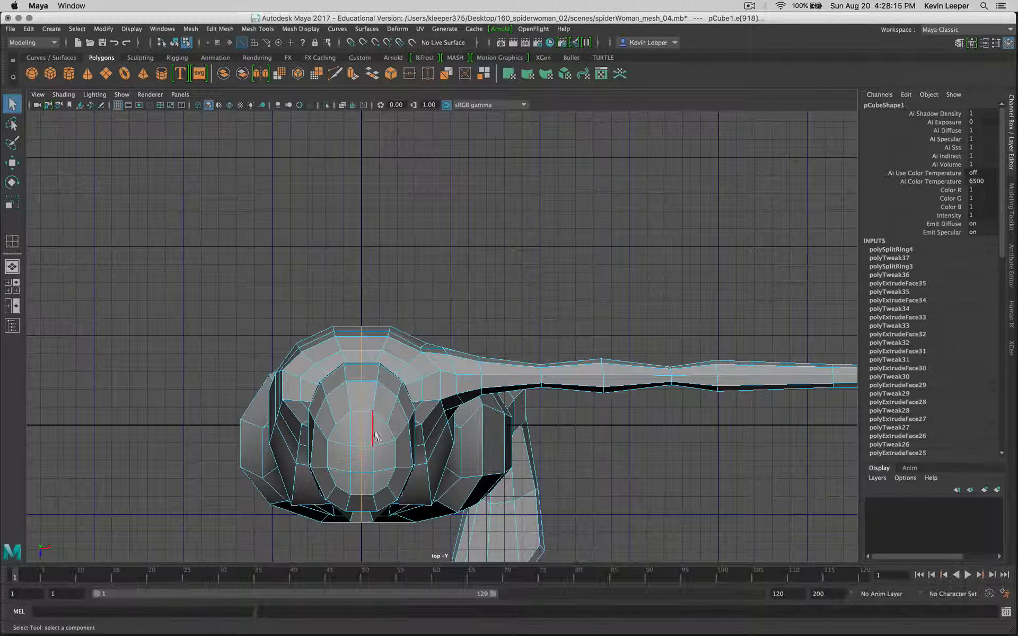
{"action": "middle_click_drag", "start_coordinate": [422, 466], "coordinate": [441, 288], "text": "alt"}
{"action": "right_click_drag", "start_coordinate": [442, 288], "coordinate": [445, 309]}
{"action": "left_click_drag", "start_coordinate": [210, 140], "coordinate": [431, 482]}
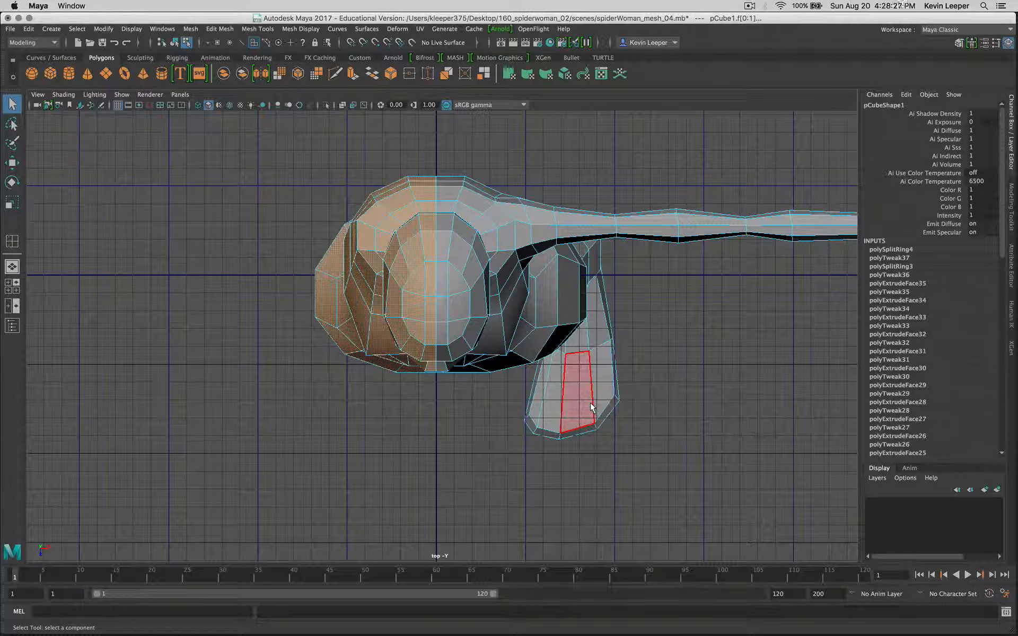
{"action": "key", "text": "space"}
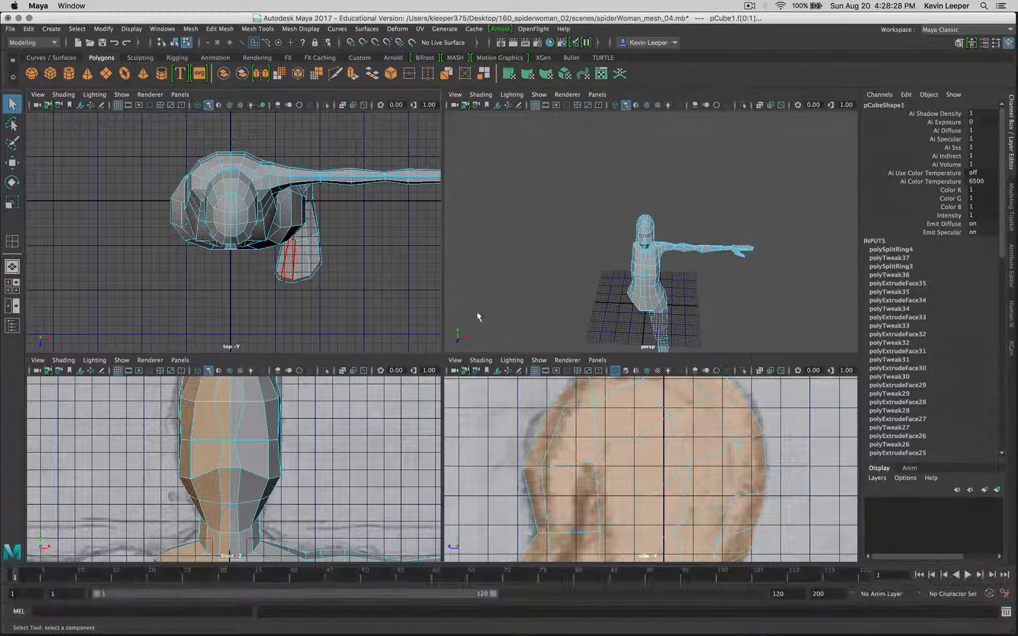
{"action": "key", "text": "alt"}
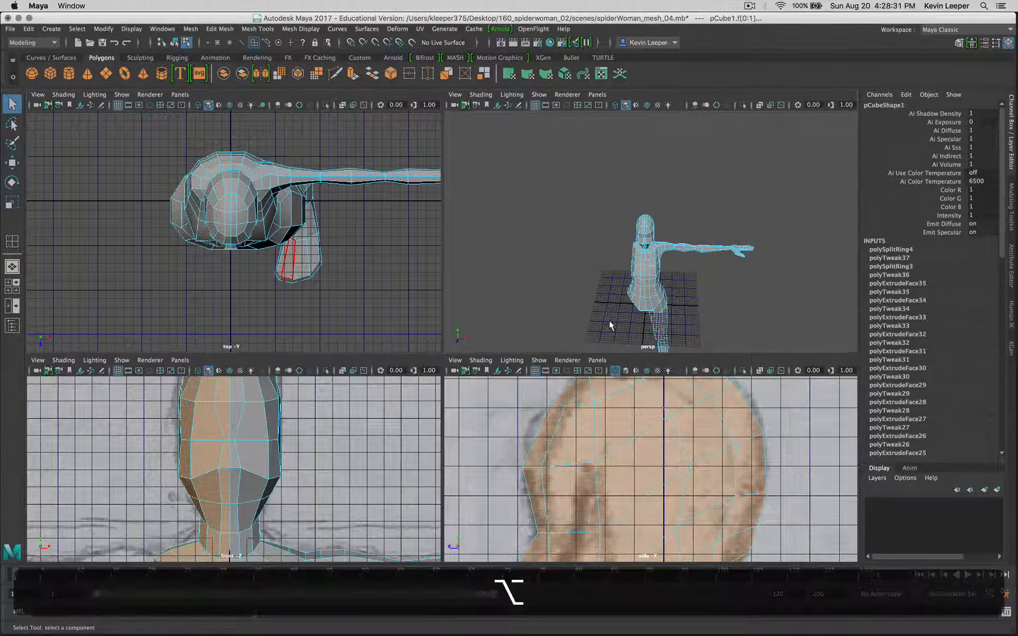
{"action": "key", "text": "space"}
{"action": "mouse_move", "coordinate": [416, 454]}
{"action": "left_mouse_down", "text": "alt"}
{"action": "mouse_move", "coordinate": [457, 379]}
{"action": "mouse_move", "coordinate": [562, 384]}
{"action": "mouse_move", "coordinate": [668, 409]}
{"action": "mouse_move", "coordinate": [644, 447]}
{"action": "mouse_move", "coordinate": [382, 432]}
{"action": "mouse_move", "coordinate": [406, 456]}
{"action": "left_mouse_up", "text": "alt"}
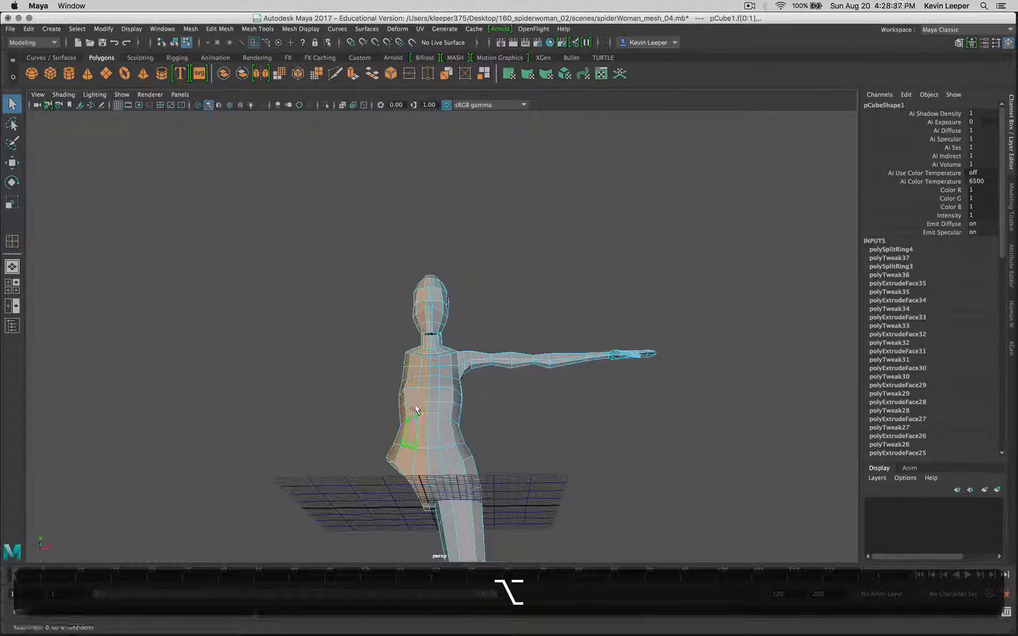
{"action": "key", "text": "alt+BackSpace"}
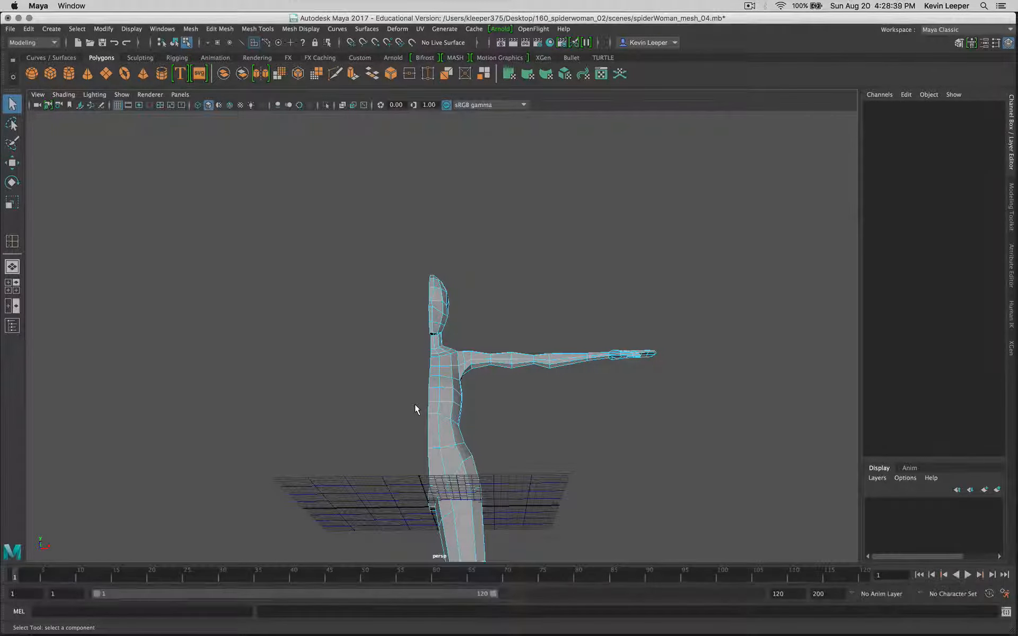
Return to object selection and duplicate the remaining half-body mesh.
{"action": "left_click_drag", "start_coordinate": [488, 376], "coordinate": [420, 400], "text": "alt"}
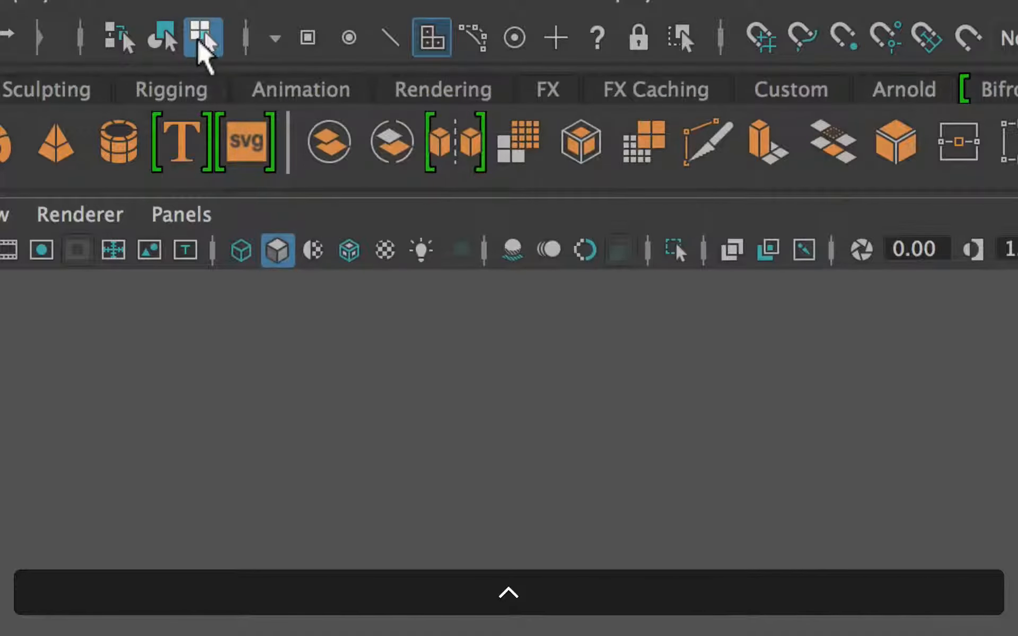
{"action": "left_click", "coordinate": [166, 35]}
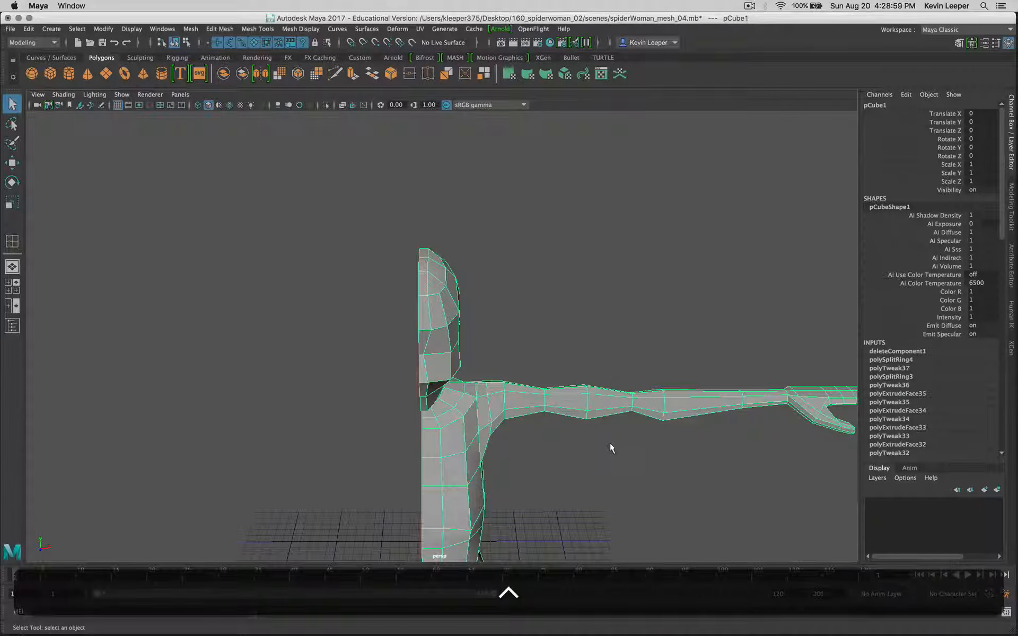
{"action": "scroll", "coordinate": [610, 443], "scroll_direction": "up", "scroll_amount": 3}
{"action": "scroll", "coordinate": [610, 444], "scroll_direction": "down", "scroll_amount": 10}
{"action": "left_click_drag", "start_coordinate": [610, 444], "coordinate": [502, 446], "text": "alt"}
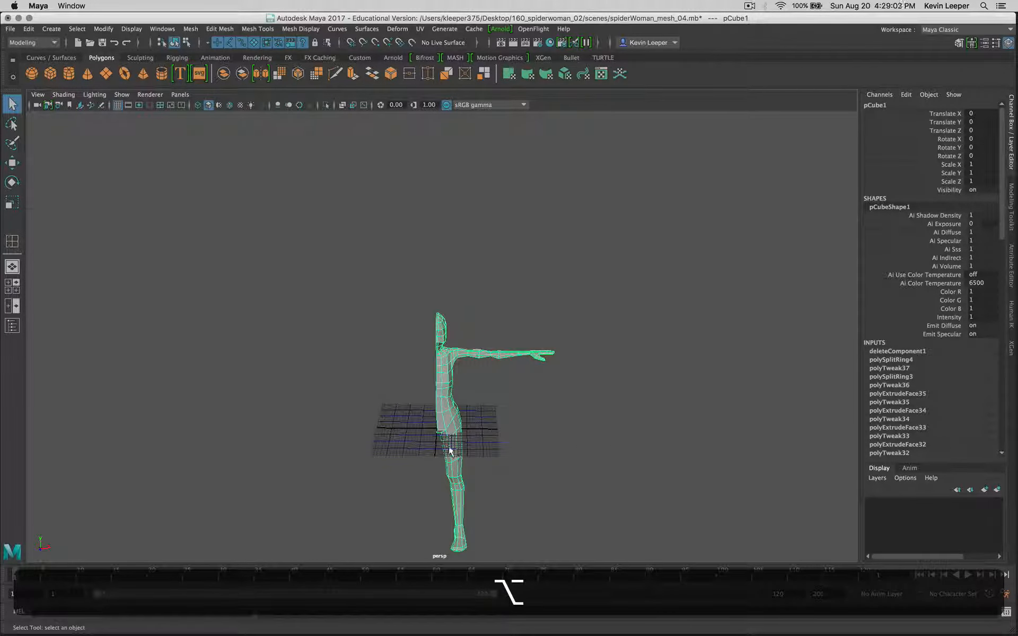
{"action": "left_click", "coordinate": [29, 30]}
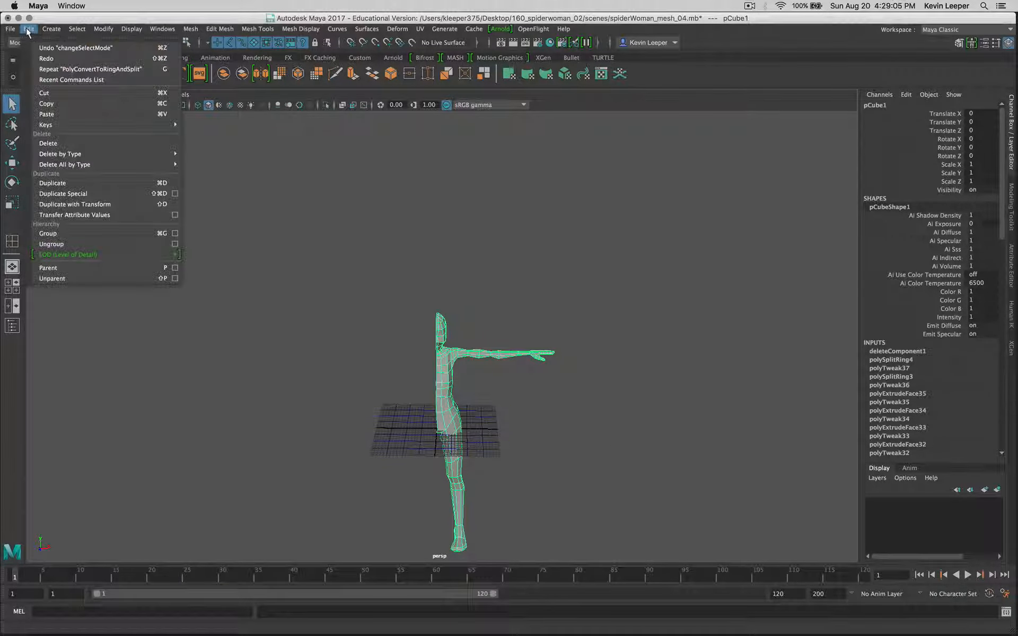
{"action": "left_click", "coordinate": [82, 184]}
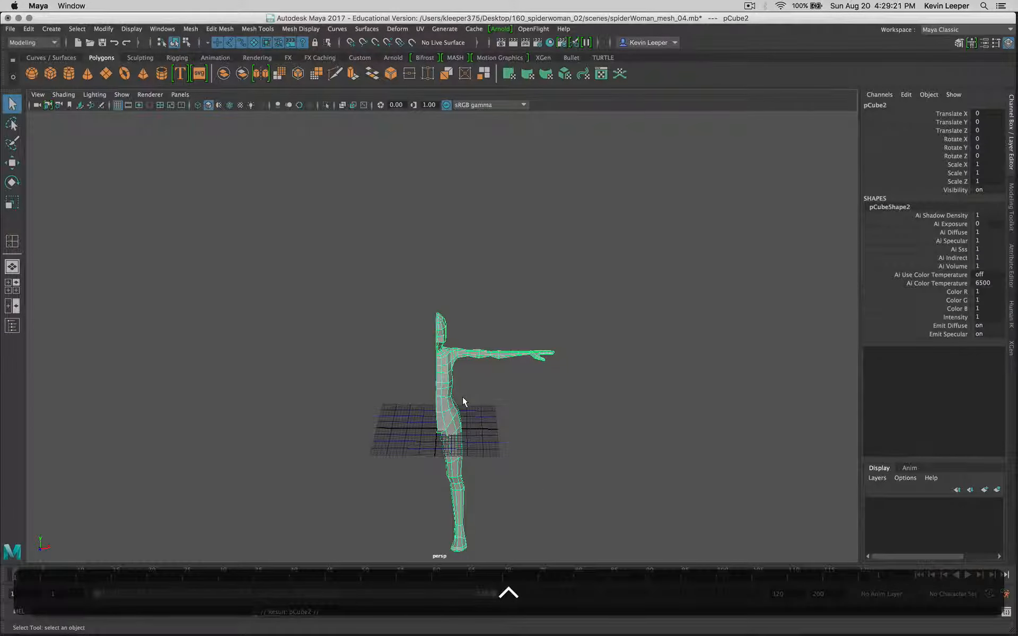
Mirror the duplicated half across the centre by setting its Scale X to -1.
{"action": "key", "text": "w"}
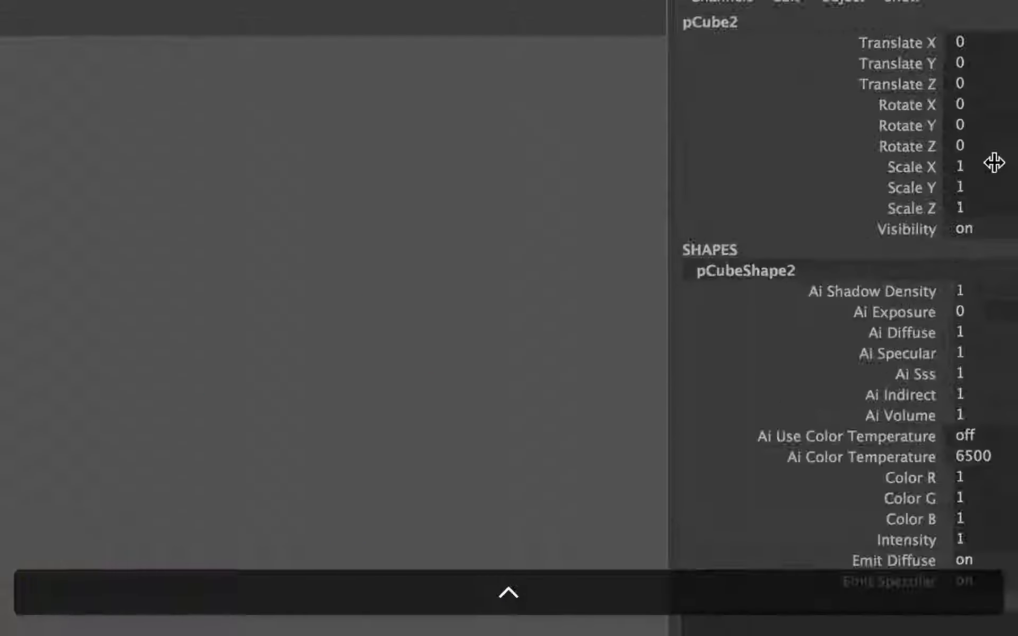
{"action": "double_click", "coordinate": [982, 167]}
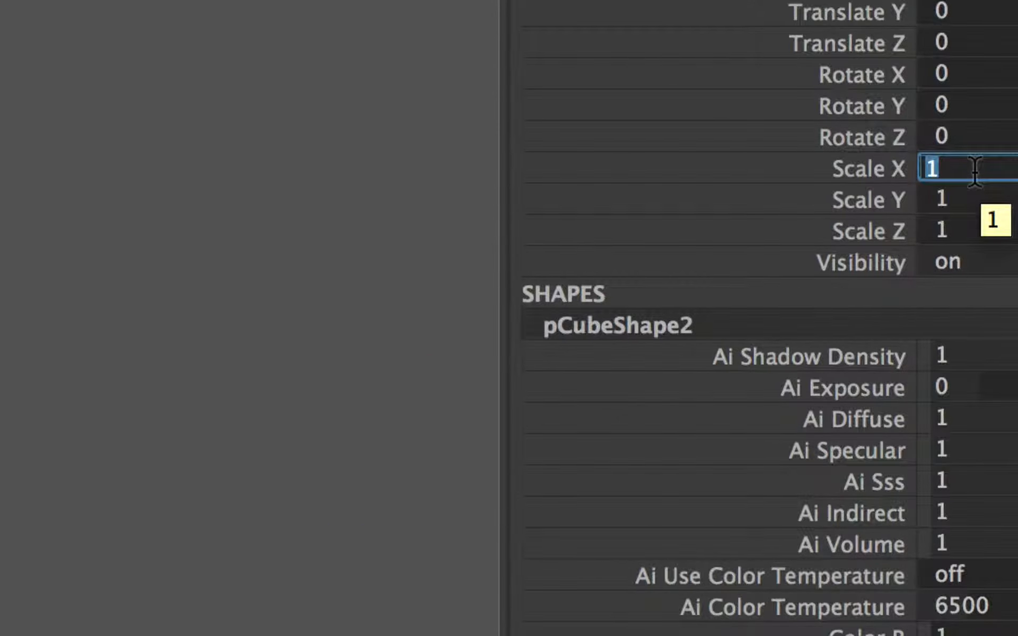
{"action": "type", "text": "-1"}
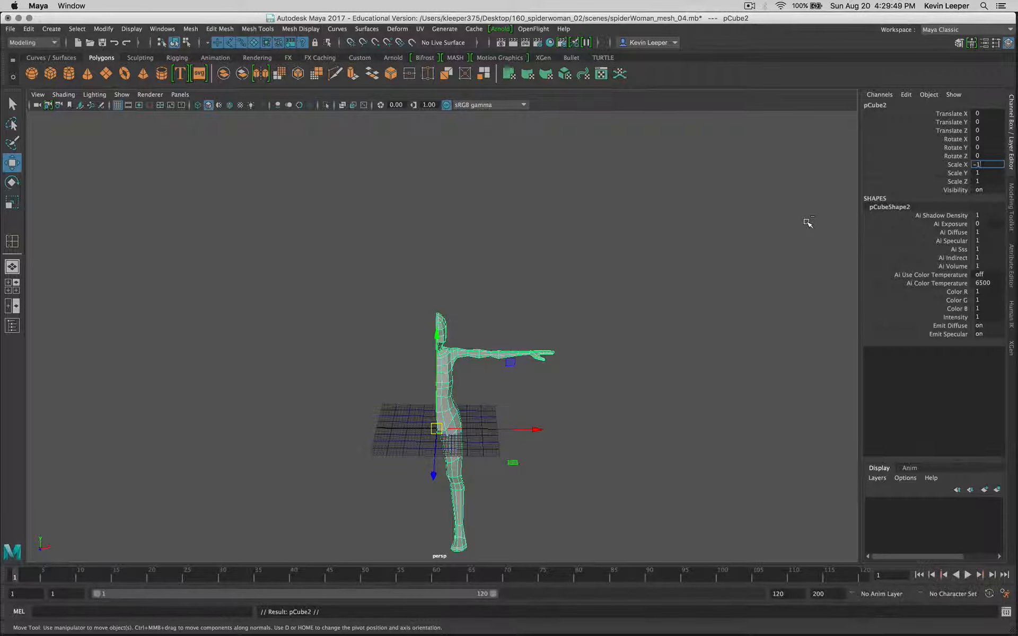
{"action": "key", "text": "Return"}
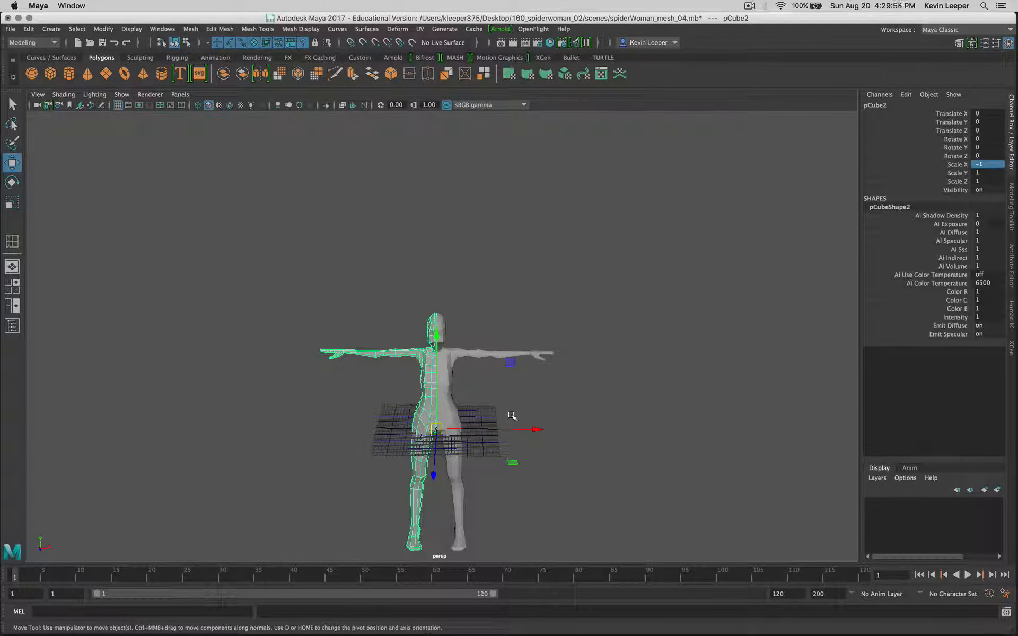
{"action": "key", "text": "Up"}
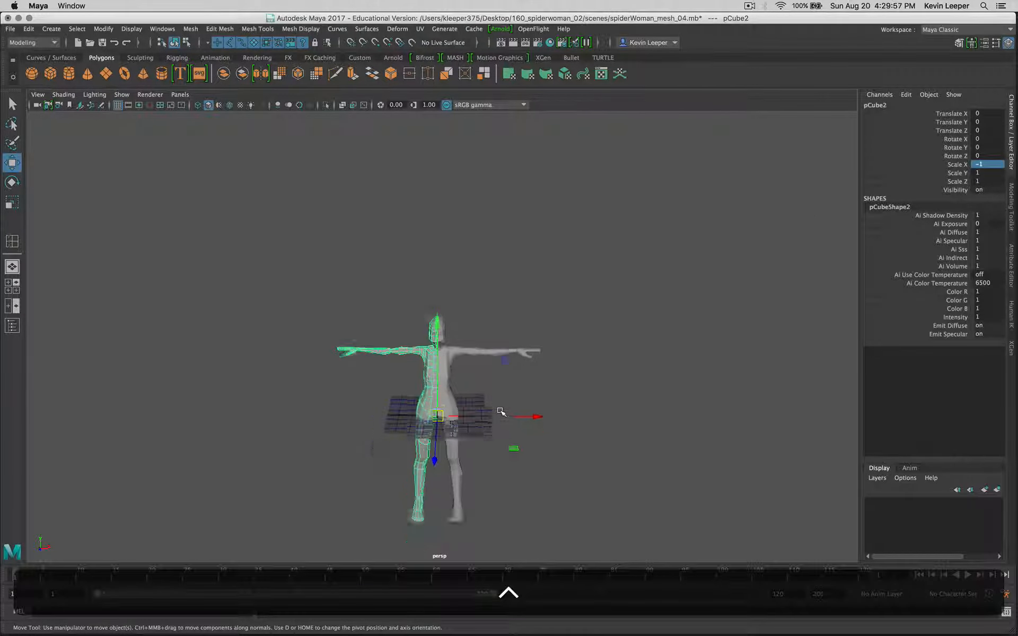
Select both the original and the mirrored body halves, combine them into one mesh, and select the combined body.
{"action": "scroll", "coordinate": [500, 411], "scroll_direction": "up", "scroll_amount": 6}
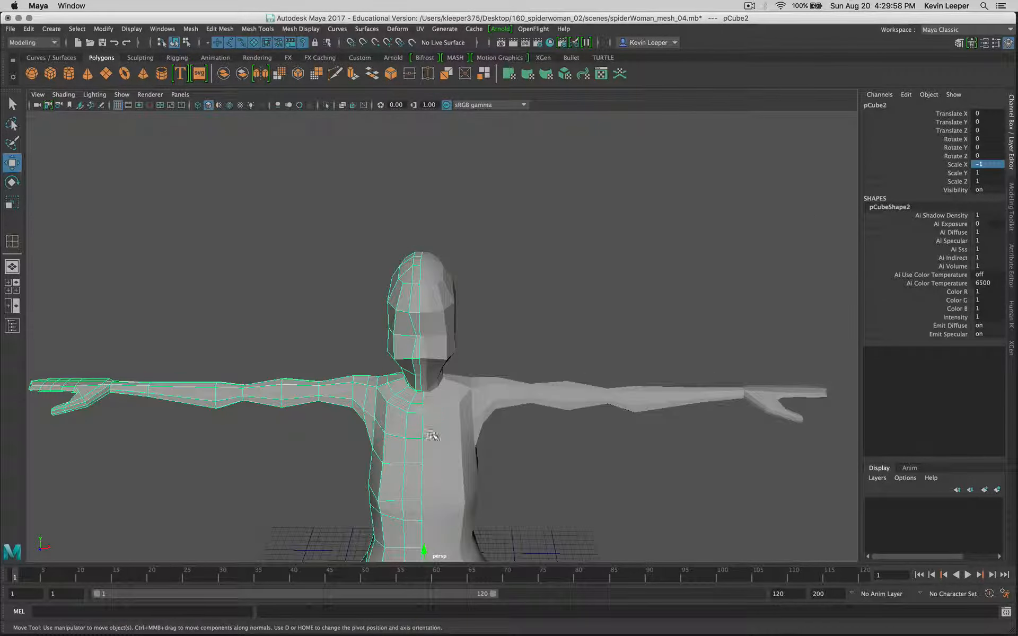
{"action": "left_click", "coordinate": [462, 359]}
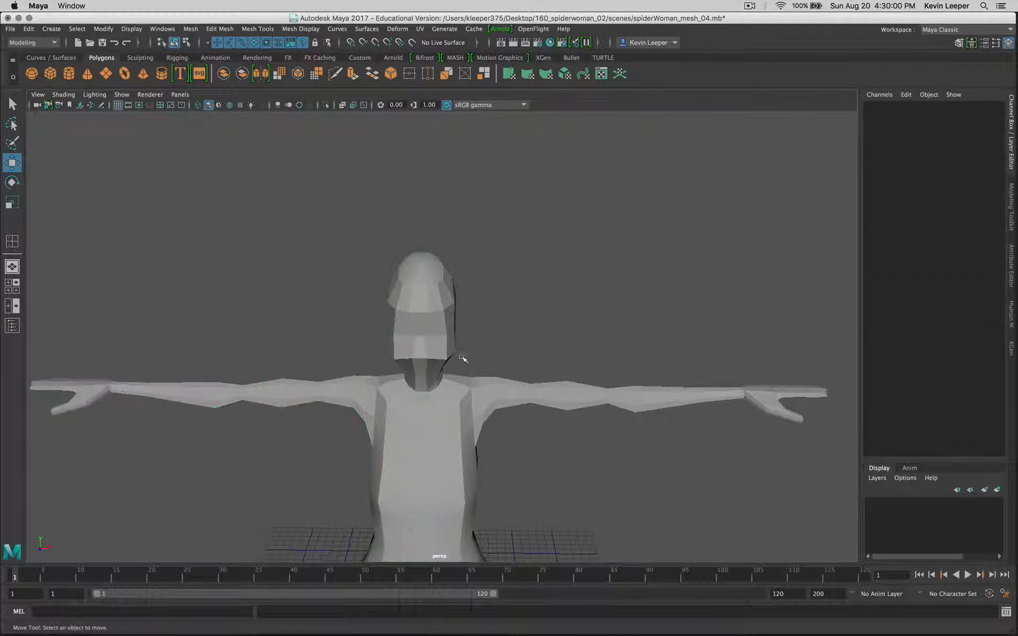
{"action": "left_click", "coordinate": [396, 329]}
{"action": "left_click", "coordinate": [444, 417]}
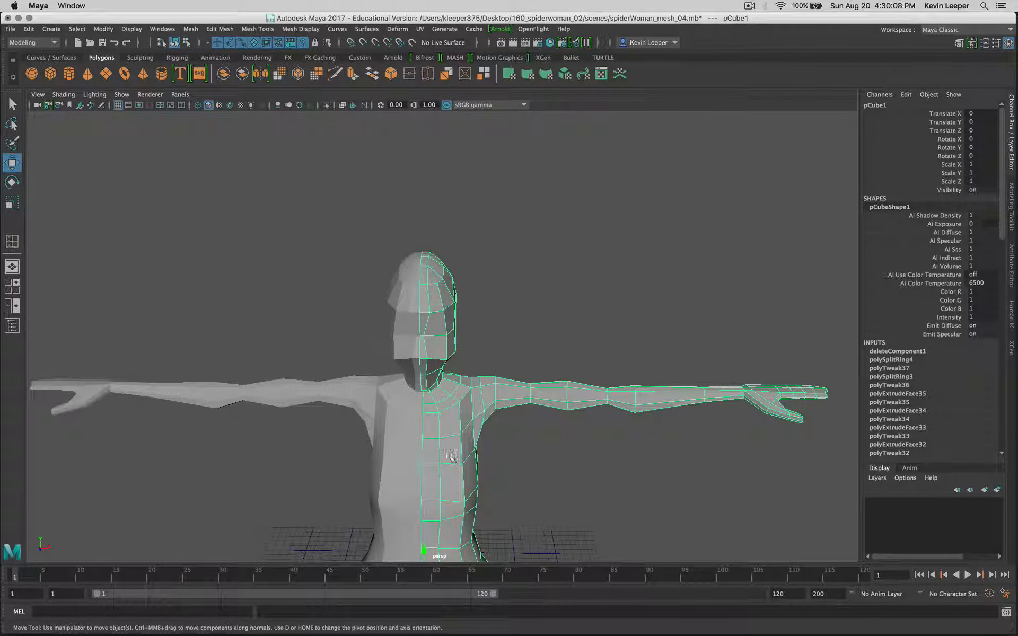
{"action": "left_click", "coordinate": [406, 455], "text": "shift"}
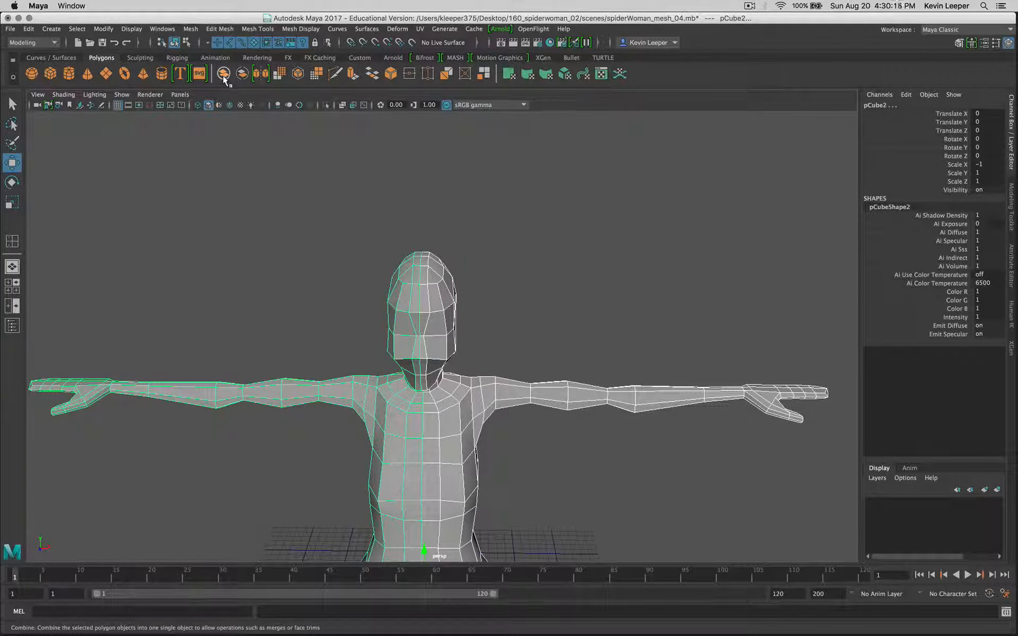
{"action": "scroll", "coordinate": [222, 77], "scroll_direction": "up", "scroll_amount": 5, "text": "ctrl"}
{"action": "scroll", "coordinate": [222, 74], "scroll_direction": "down", "scroll_amount": 5, "text": "ctrl"}
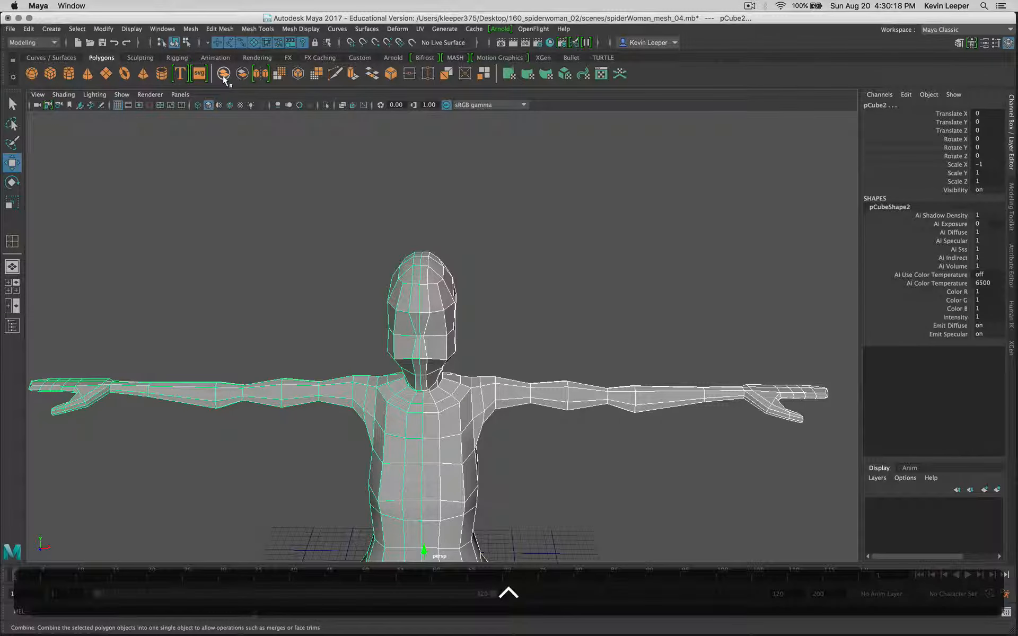
{"action": "left_click", "coordinate": [223, 75]}
{"action": "key", "text": "r"}
{"action": "left_click", "coordinate": [461, 292]}
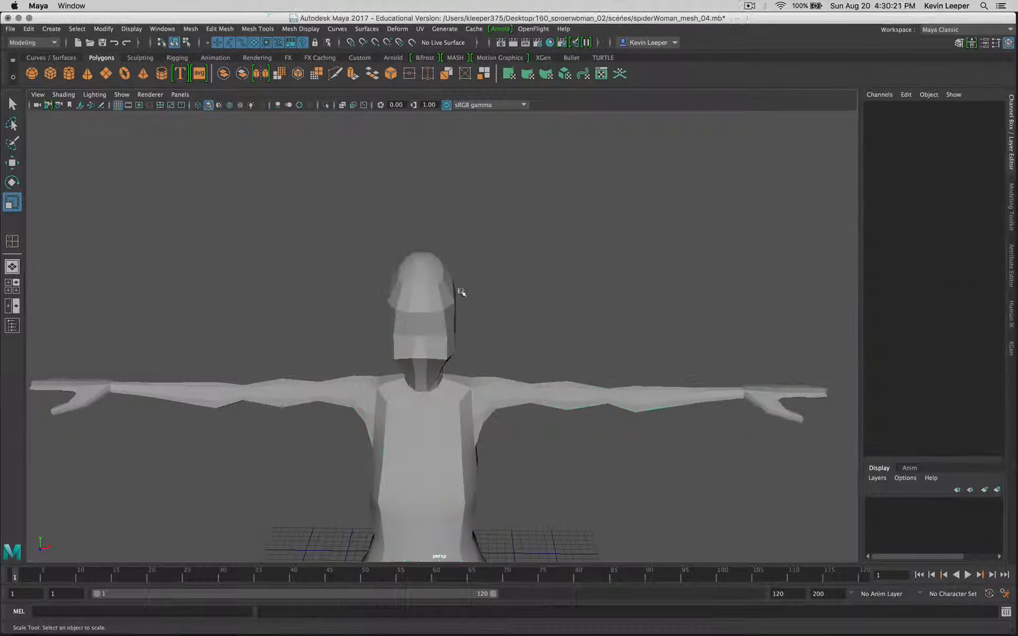
{"action": "left_click", "coordinate": [453, 314]}
{"action": "left_click", "coordinate": [514, 304]}
{"action": "left_click", "coordinate": [440, 336]}
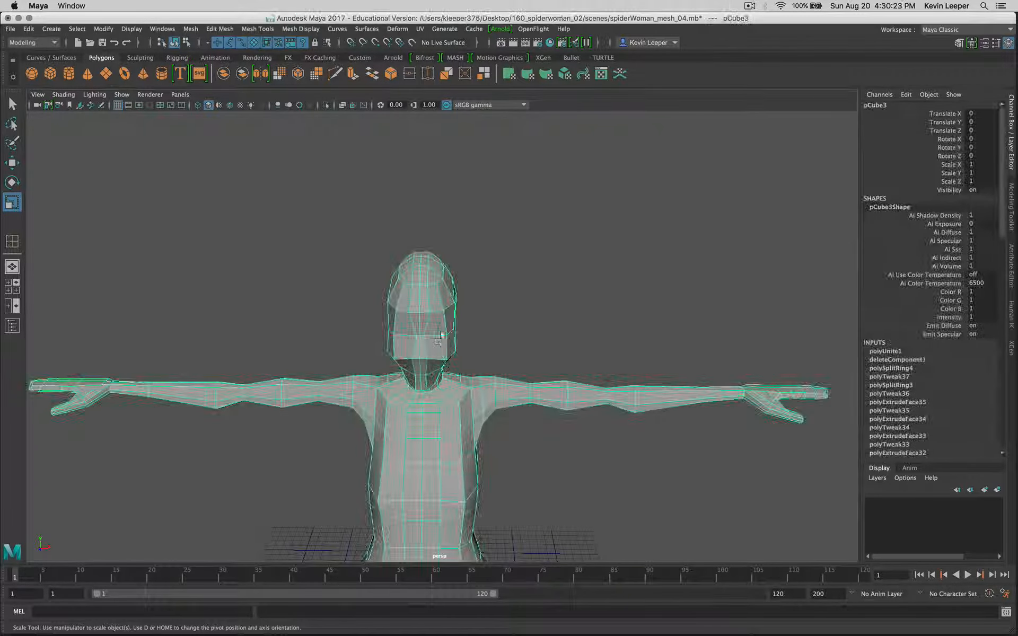
In vertex selection, test the centre seam by moving a centre chest vertex about 2.07 units along X, and undo the move.
{"action": "right_click_drag", "start_coordinate": [433, 441], "coordinate": [383, 319]}
{"action": "scroll", "coordinate": [431, 442], "scroll_direction": "down", "scroll_amount": 4}
{"action": "scroll", "coordinate": [431, 442], "scroll_direction": "up", "scroll_amount": 5}
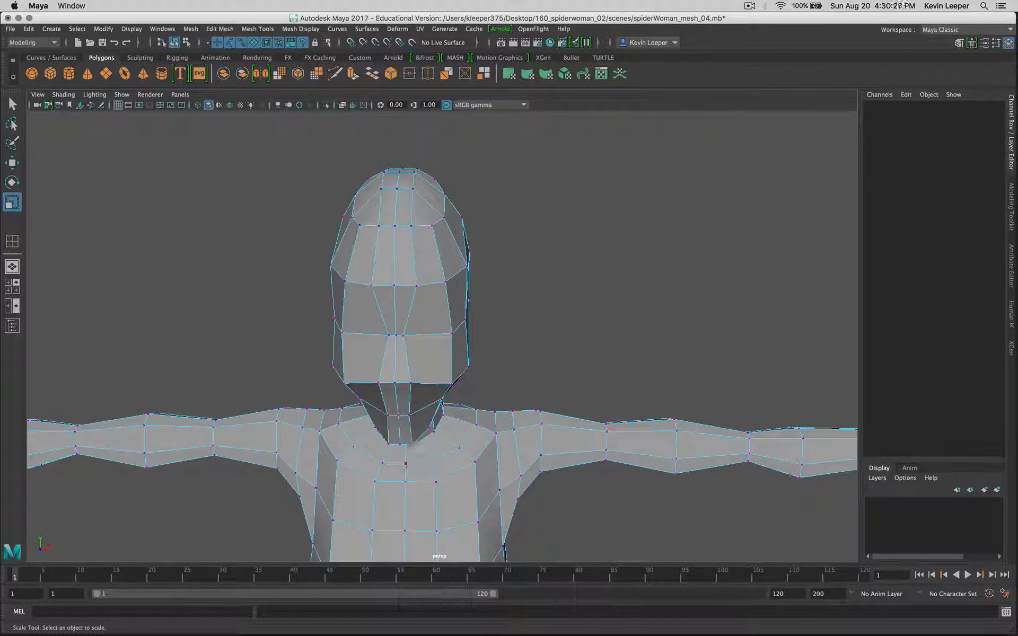
{"action": "left_click", "coordinate": [405, 480]}
{"action": "key", "text": "w"}
{"action": "left_click_drag", "start_coordinate": [446, 482], "coordinate": [489, 482]}
{"action": "key", "text": "z"}
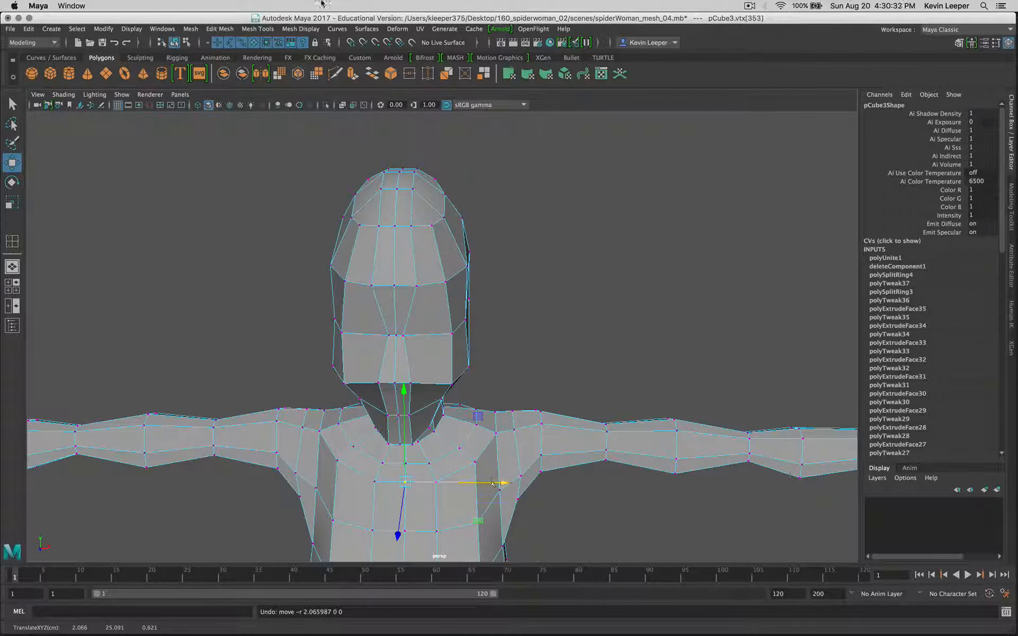
Return to object selection and merge the overlapping vertices of the combined body mesh with the Edit Mesh Merge operation.
{"action": "left_click", "coordinate": [186, 43]}
{"action": "left_click", "coordinate": [174, 42]}
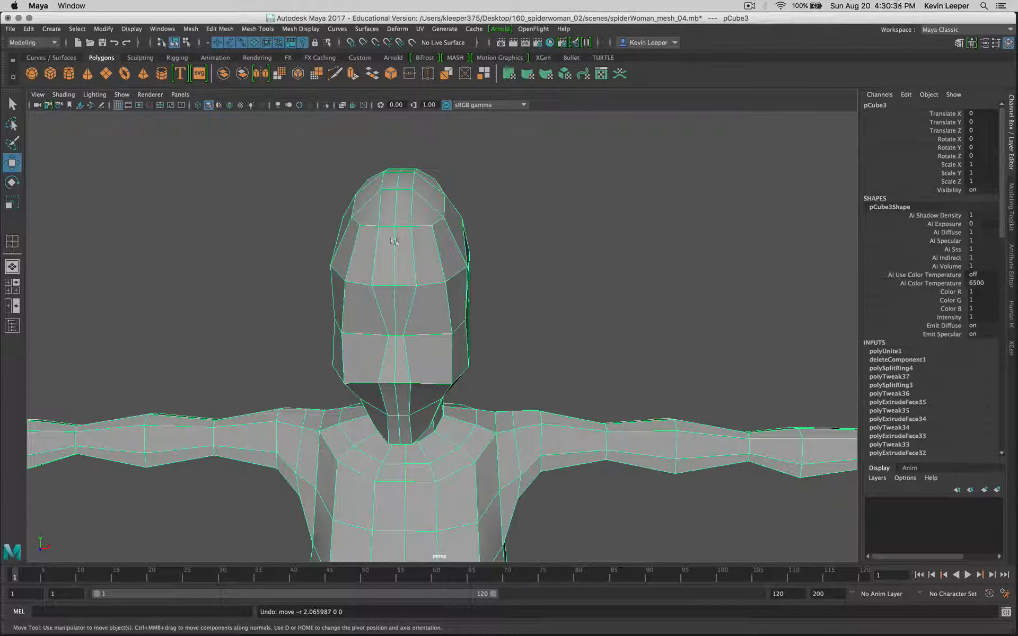
{"action": "left_click_drag", "start_coordinate": [486, 320], "coordinate": [536, 307], "text": "alt"}
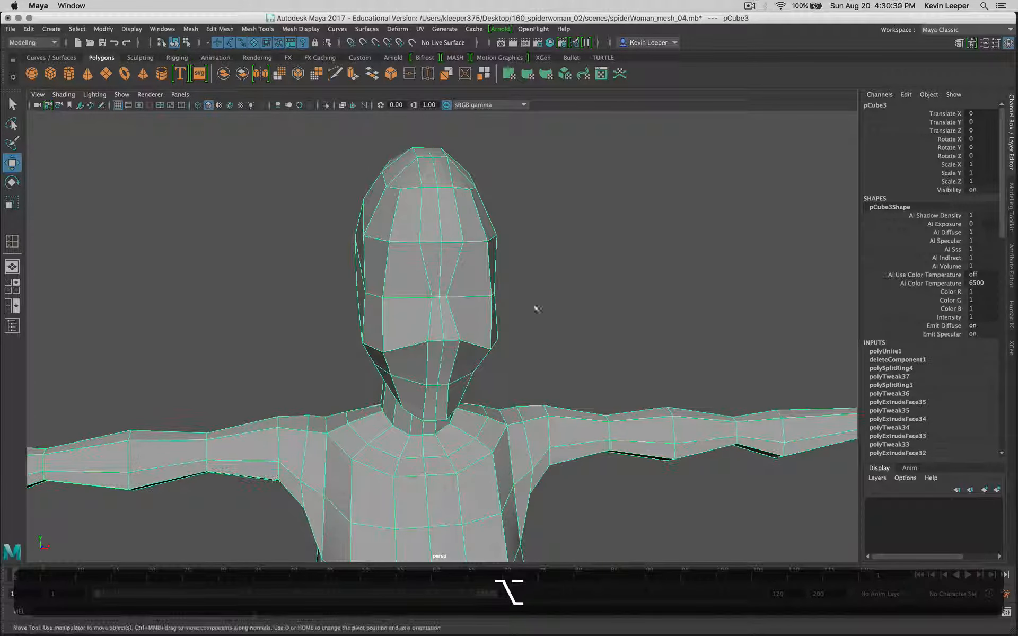
{"action": "left_click", "coordinate": [258, 31]}
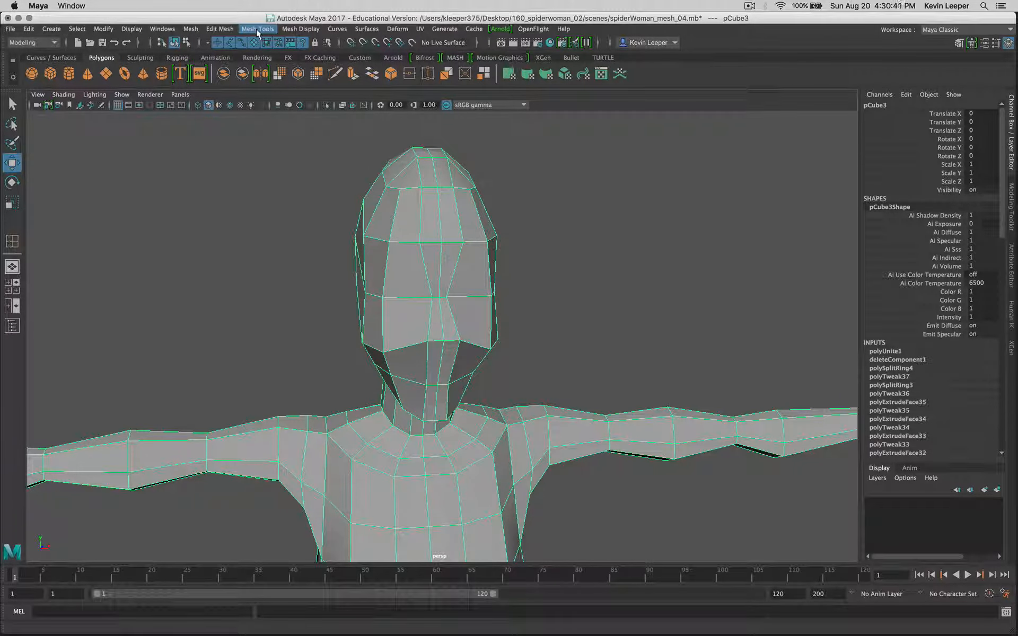
{"action": "left_click", "coordinate": [232, 29]}
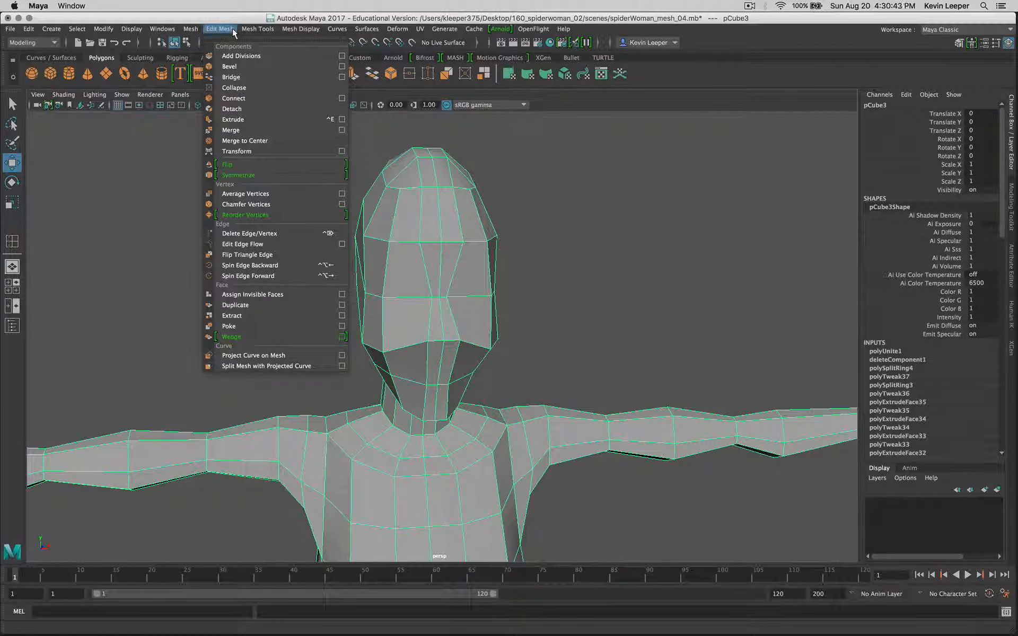
{"action": "left_click", "coordinate": [248, 131]}
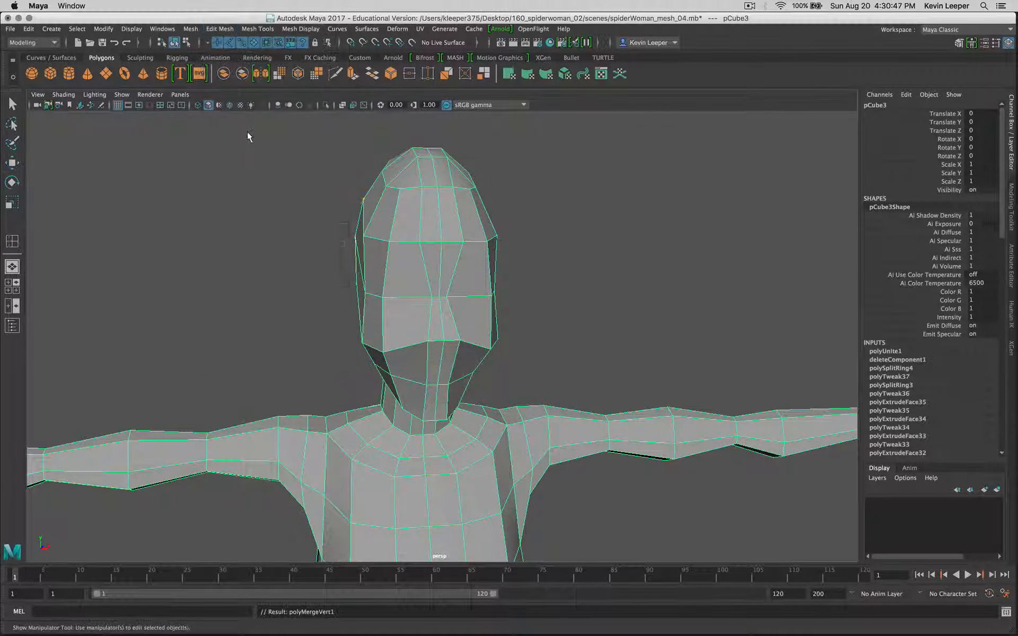
{"action": "left_click", "coordinate": [551, 306]}
{"action": "scroll", "coordinate": [550, 306], "scroll_direction": "up", "scroll_amount": 3}
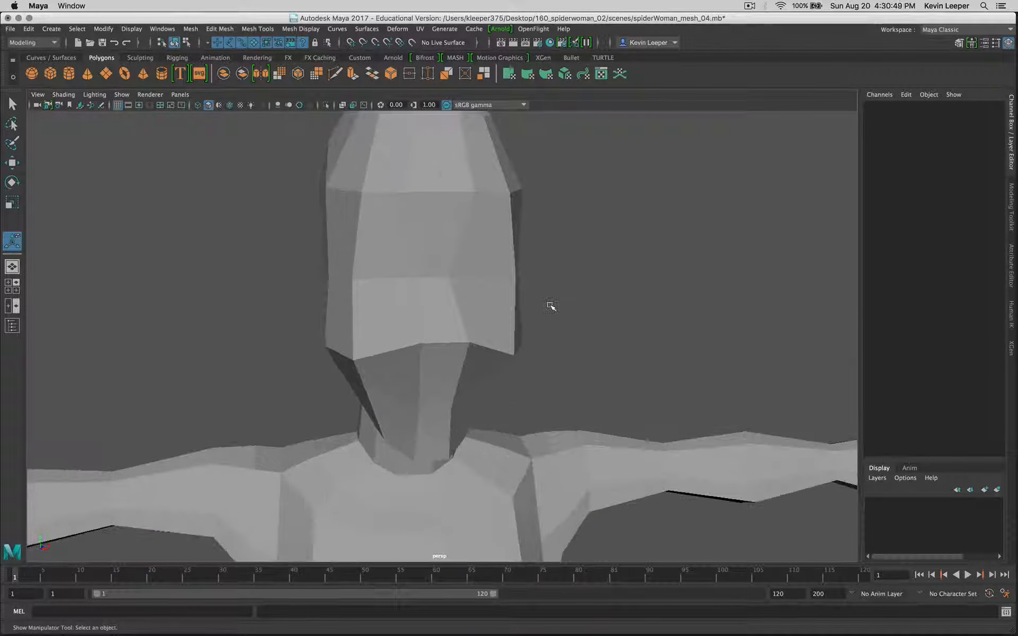
{"action": "scroll", "coordinate": [550, 306], "scroll_direction": "down", "scroll_amount": 12}
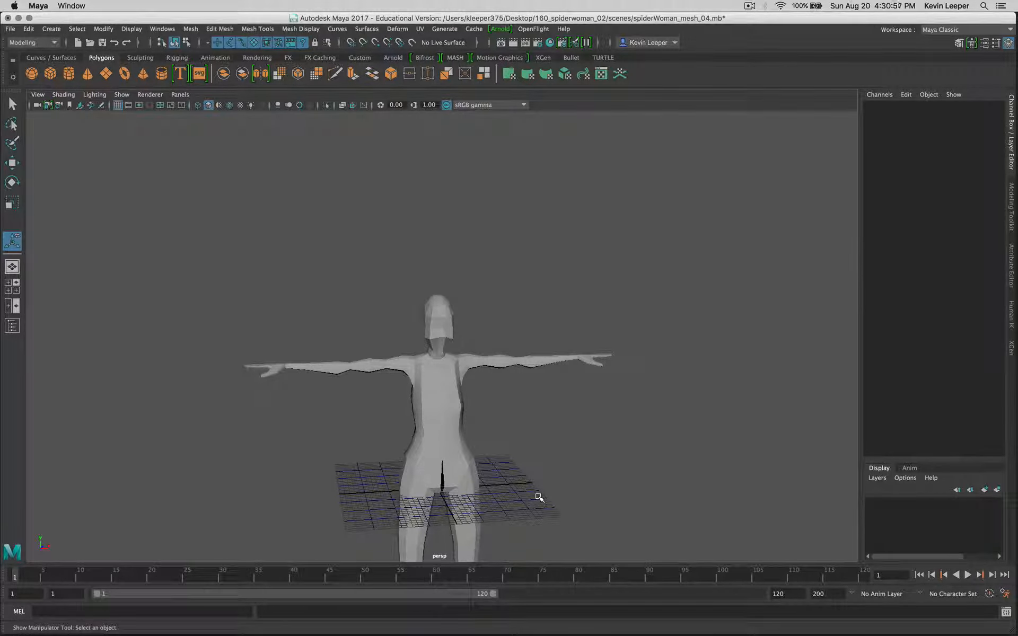
Inspect the merged body mesh from the front, examining the centre seam at the hips and between the legs.
{"action": "left_click", "coordinate": [474, 472]}
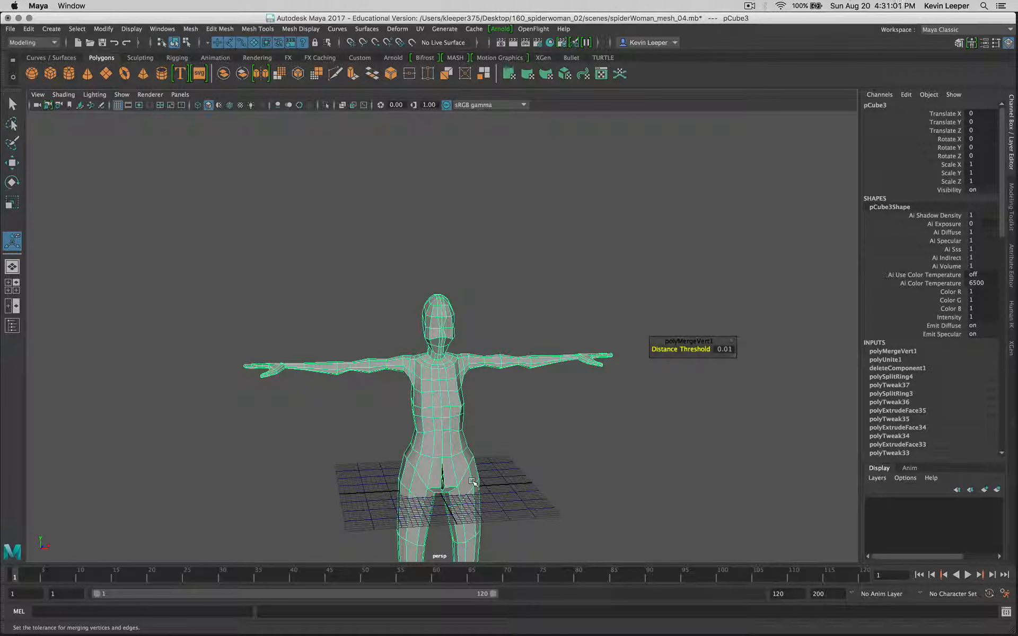
{"action": "middle_click_drag", "start_coordinate": [445, 499], "coordinate": [455, 386], "text": "alt"}
{"action": "scroll", "coordinate": [455, 386], "scroll_direction": "down", "scroll_amount": 2}
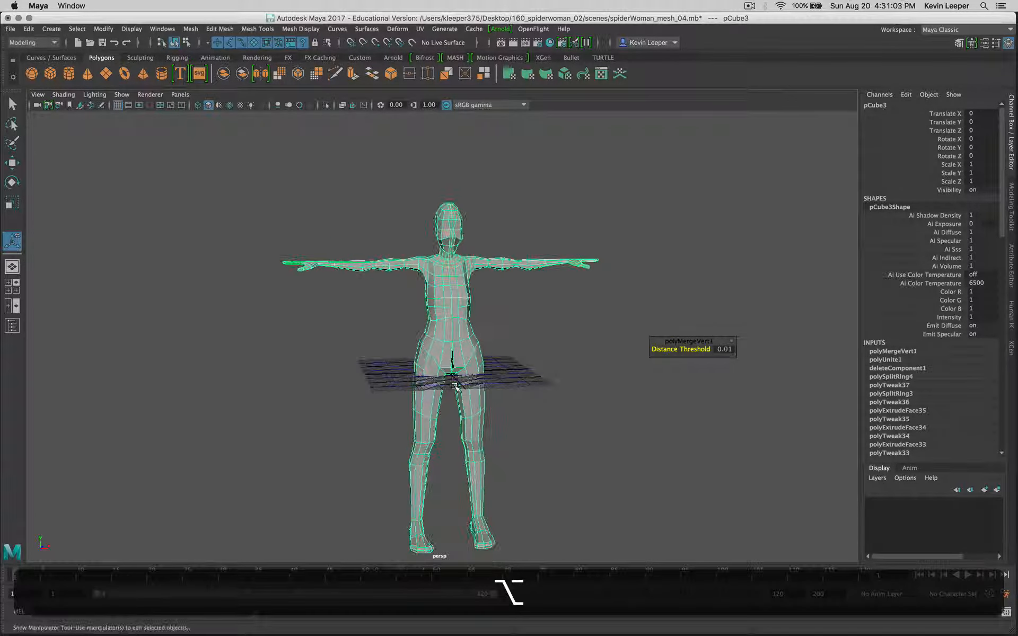
{"action": "scroll", "coordinate": [454, 387], "scroll_direction": "up", "scroll_amount": 8}
{"action": "middle_click_drag", "start_coordinate": [502, 432], "coordinate": [493, 337], "text": "alt"}
{"action": "scroll", "coordinate": [492, 336], "scroll_direction": "up", "scroll_amount": 6}
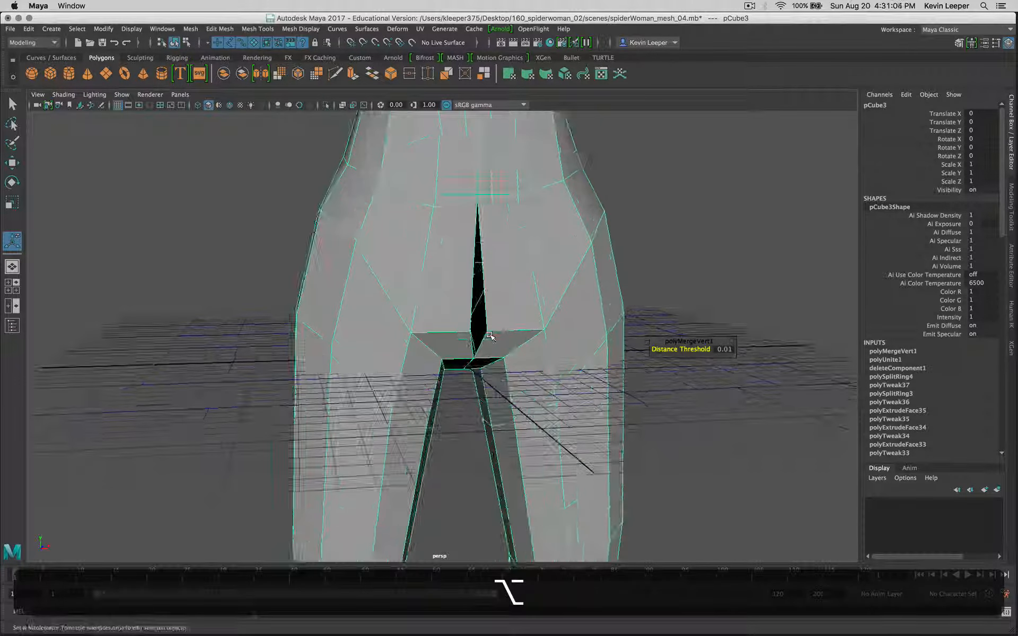
{"action": "left_click_drag", "start_coordinate": [494, 337], "coordinate": [426, 363], "text": "alt"}
{"action": "scroll", "coordinate": [527, 352], "scroll_direction": "up", "scroll_amount": 3}
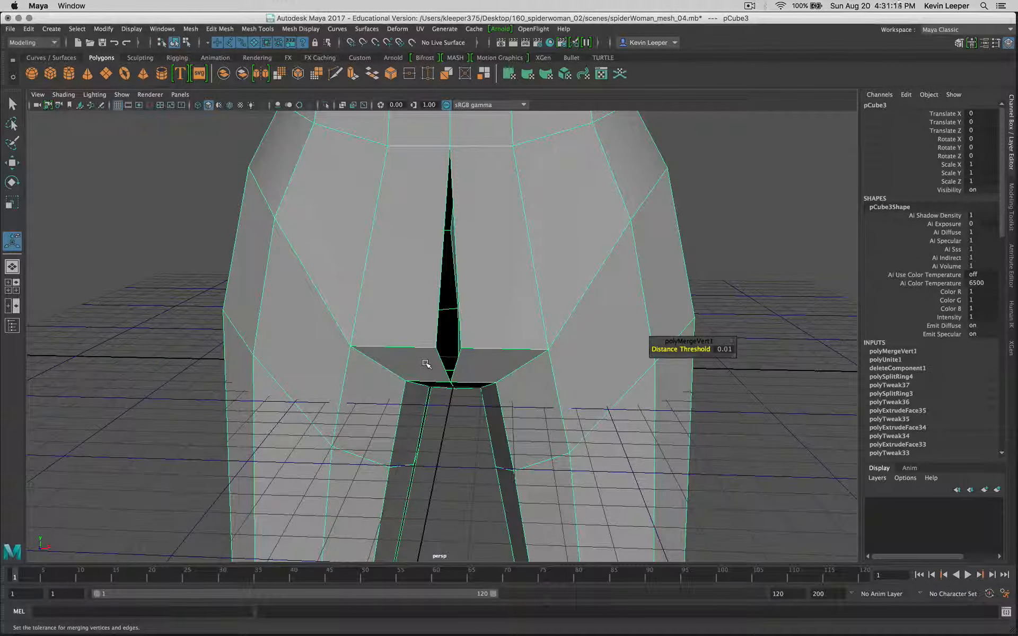
In vertex selection, pick the two vertices flanking the lower end of the crotch gap and scale them along X.
{"action": "right_click_drag", "start_coordinate": [501, 344], "coordinate": [451, 335]}
{"action": "left_click", "coordinate": [459, 350]}
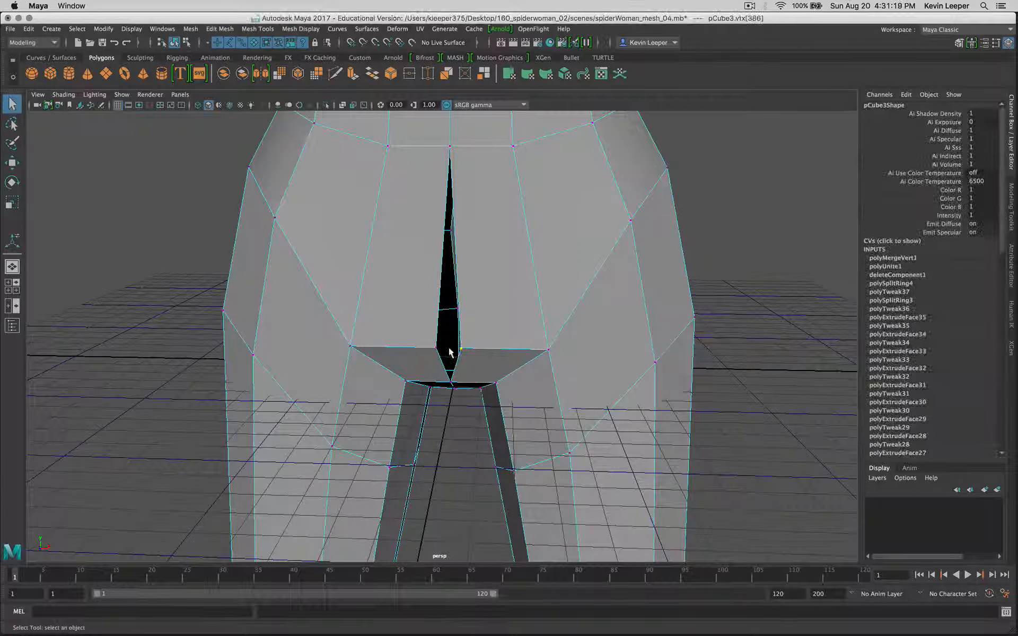
{"action": "key", "text": "shift+r"}
{"action": "key", "text": "r"}
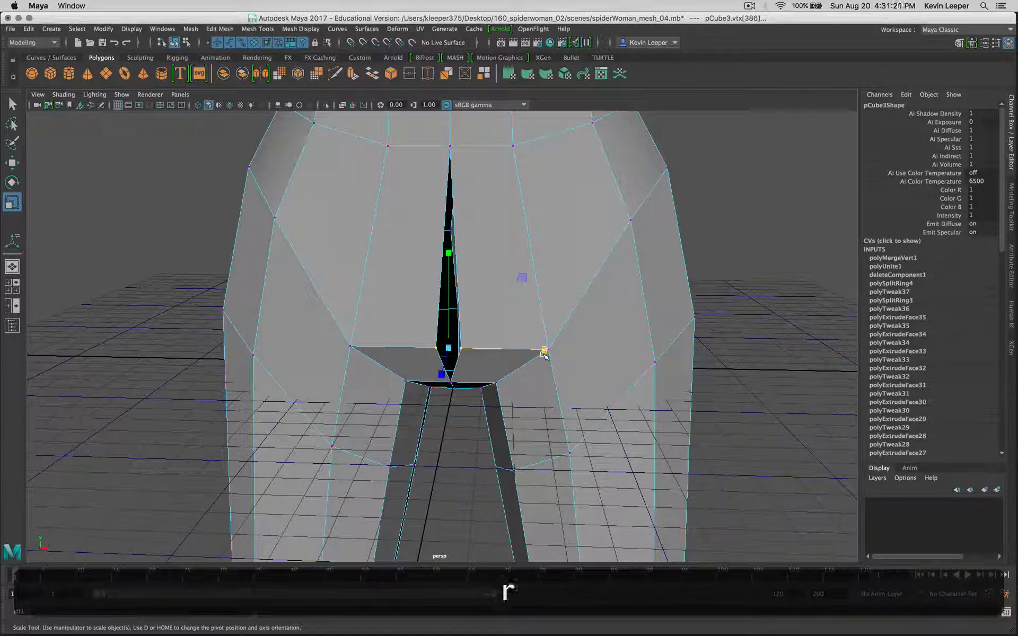
{"action": "left_click_drag", "start_coordinate": [544, 350], "coordinate": [544, 396]}
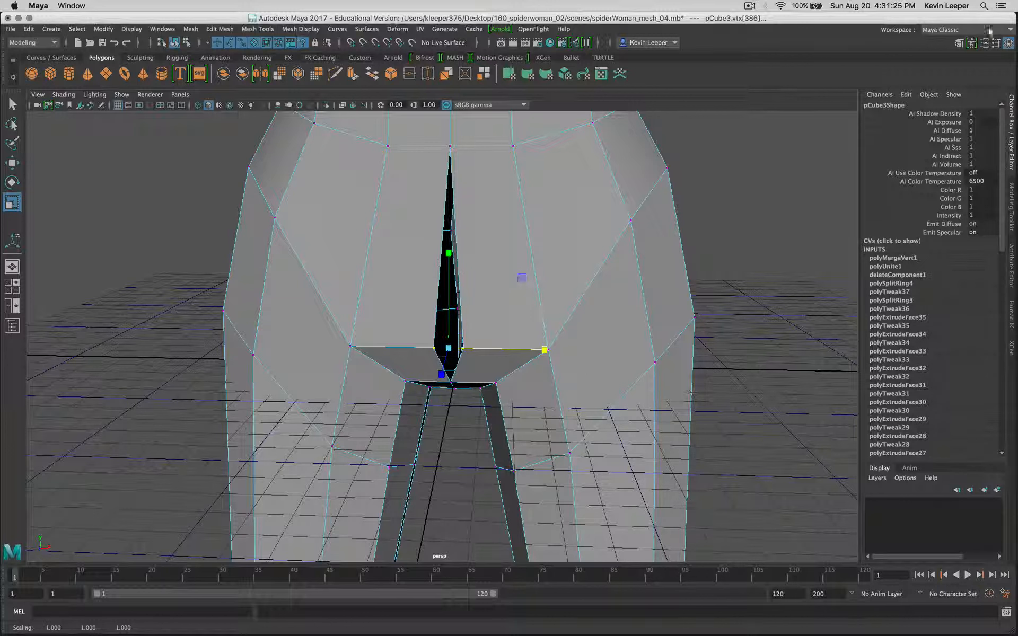
Turn off Prevent Negative Scale for the Scale Tool and scale the two gap vertices past each other along X.
{"action": "left_click", "coordinate": [997, 42]}
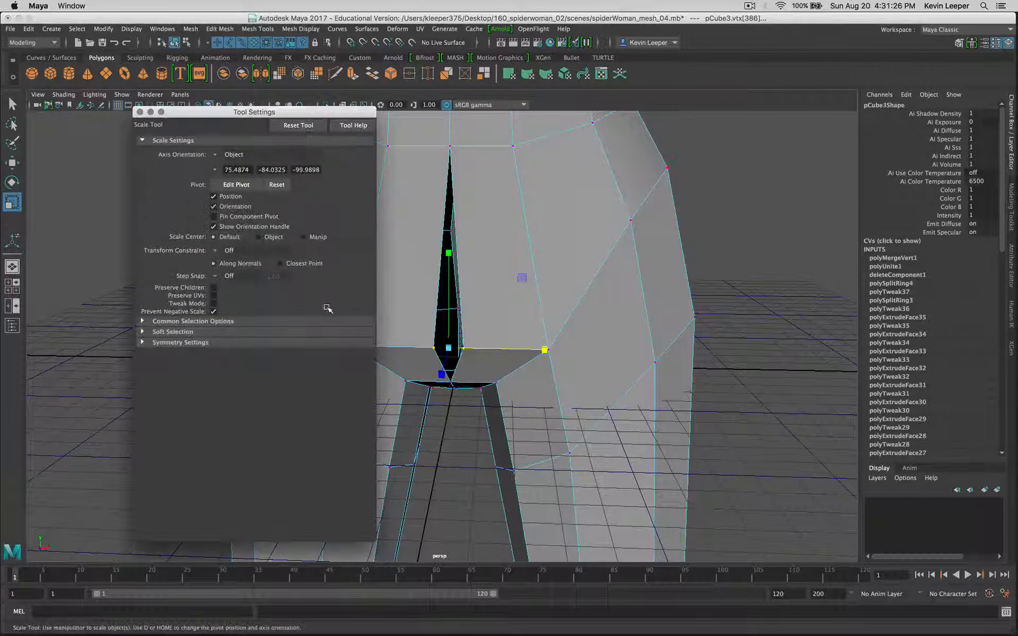
{"action": "left_click", "coordinate": [212, 312]}
{"action": "left_click_drag", "start_coordinate": [543, 351], "coordinate": [324, 365]}
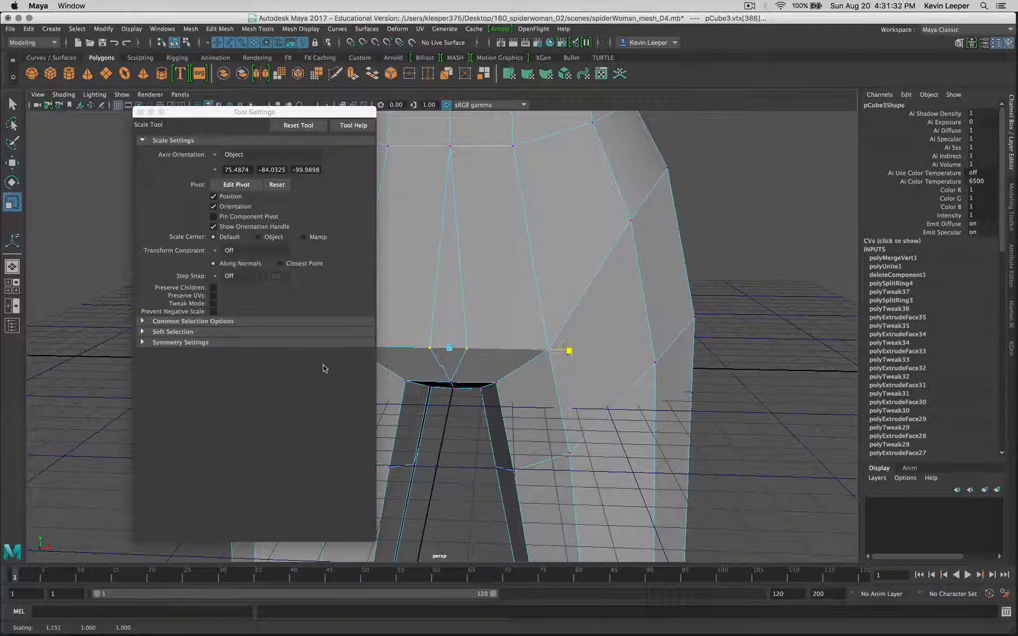
{"action": "left_click_drag", "start_coordinate": [301, 112], "coordinate": [197, 136]}
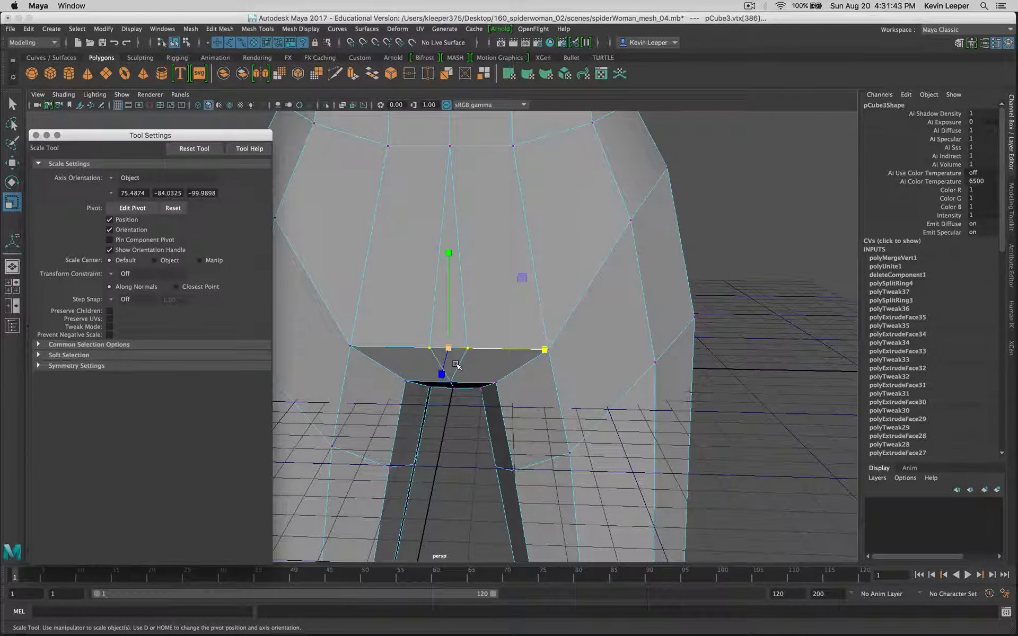
Undo the negative scaling of the gap vertices, turn Prevent Negative Scale back on, and close the tool settings.
{"action": "key", "text": "z"}
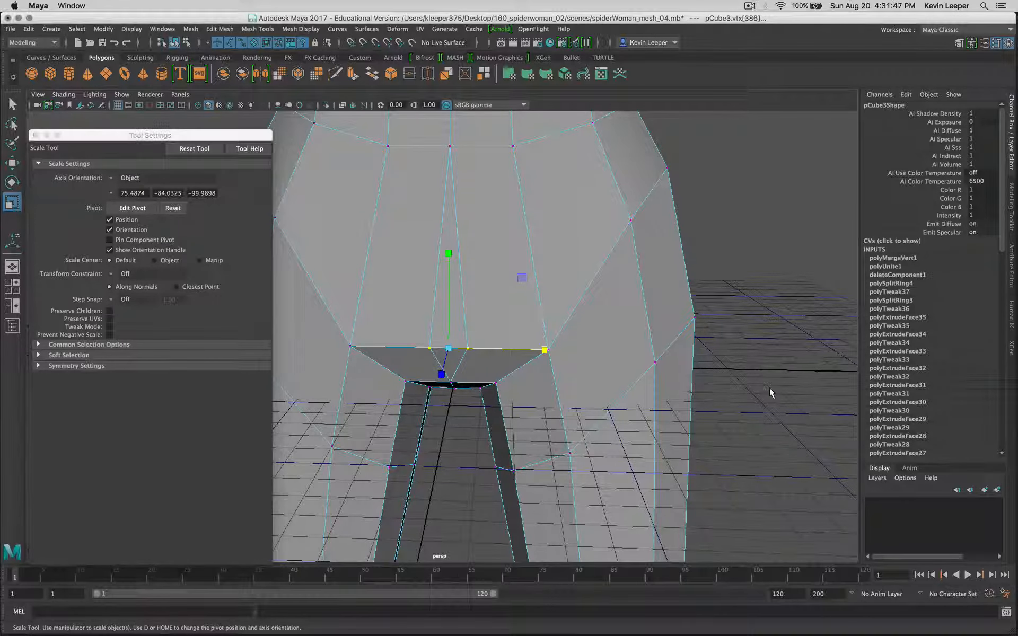
{"action": "key", "text": "z"}
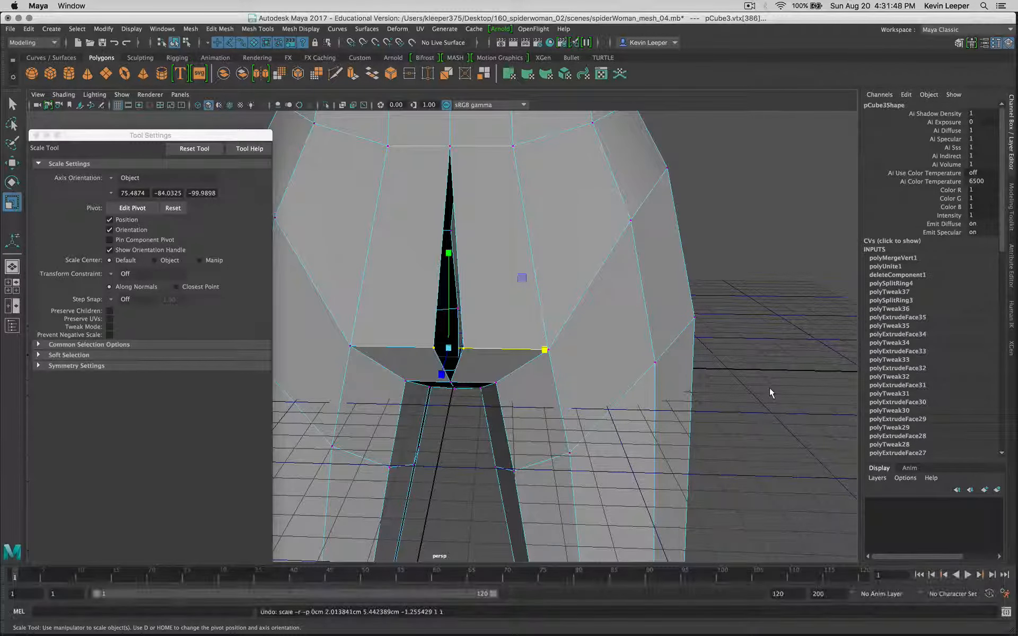
{"action": "left_click", "coordinate": [109, 335]}
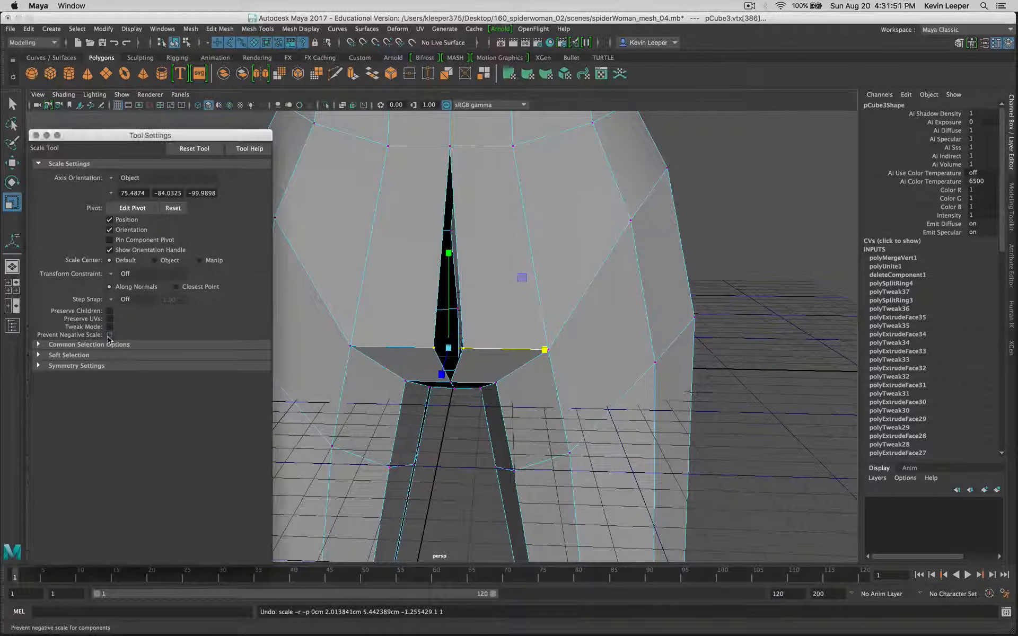
{"action": "left_click", "coordinate": [36, 135]}
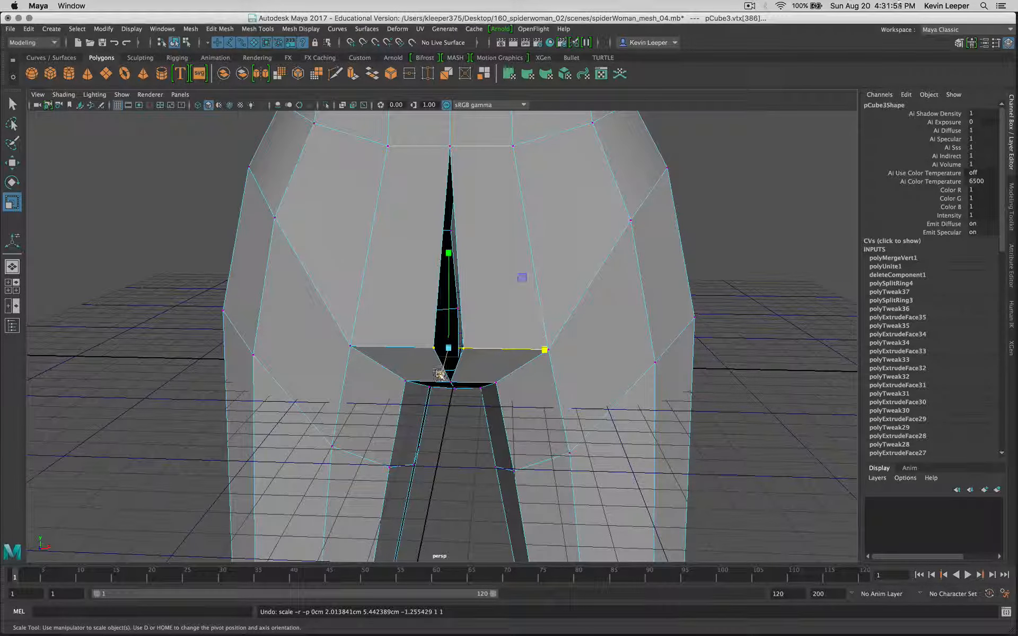
Deselect the gap vertices, display the Modeling Toolkit, and set its component selection mode to vertices.
{"action": "left_click", "coordinate": [455, 440]}
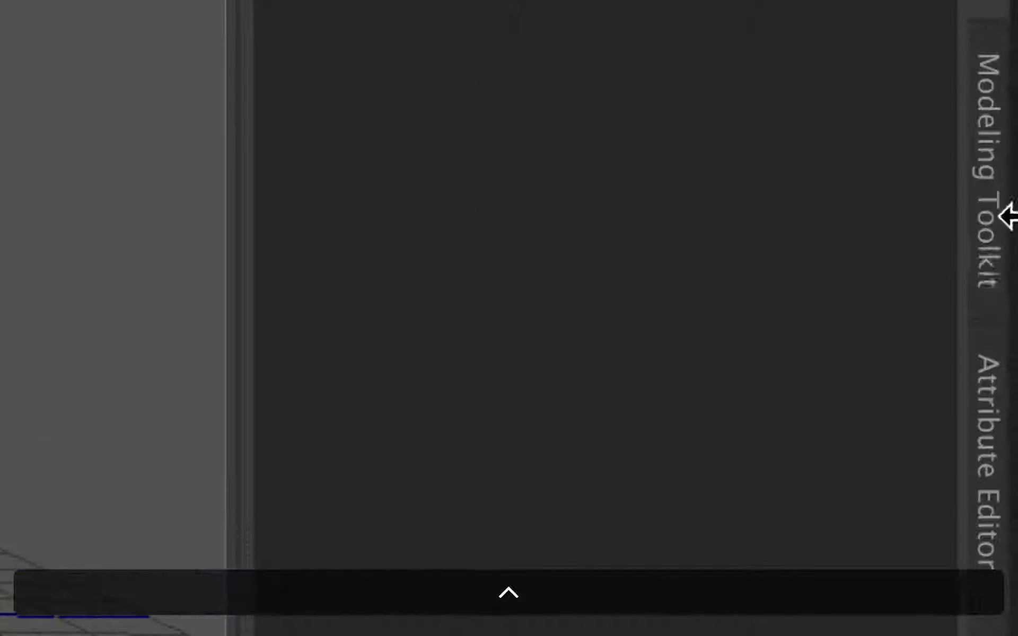
{"action": "left_click", "coordinate": [994, 255]}
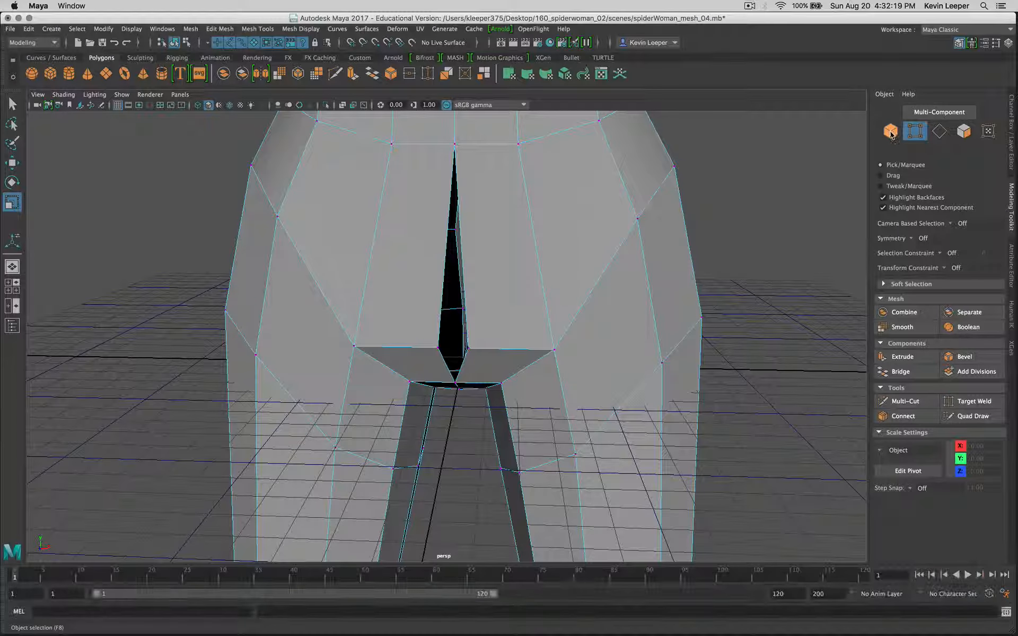
{"action": "left_click", "coordinate": [939, 131]}
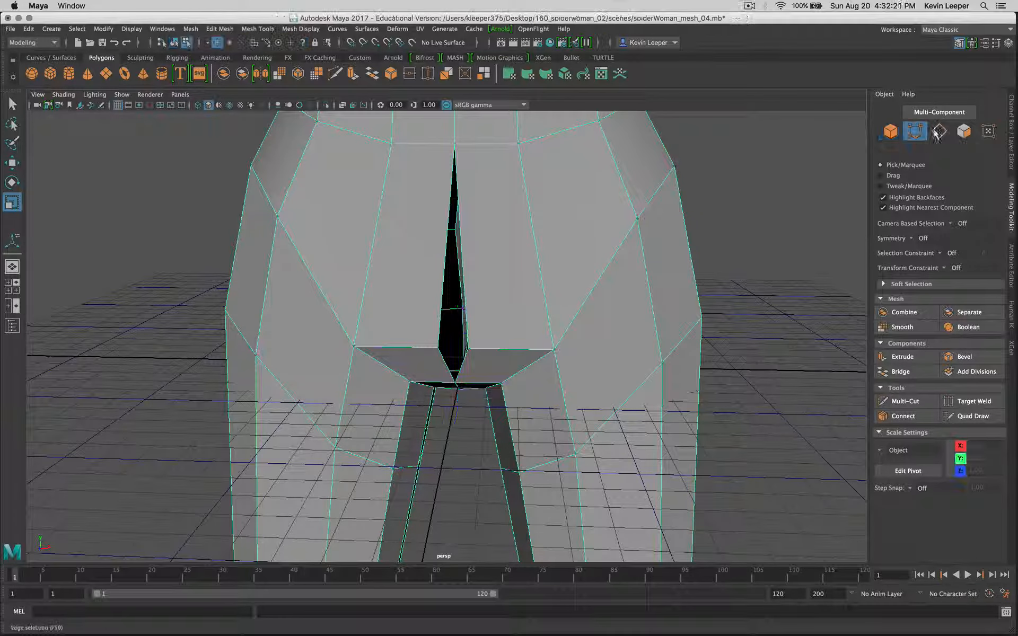
{"action": "left_click", "coordinate": [967, 132]}
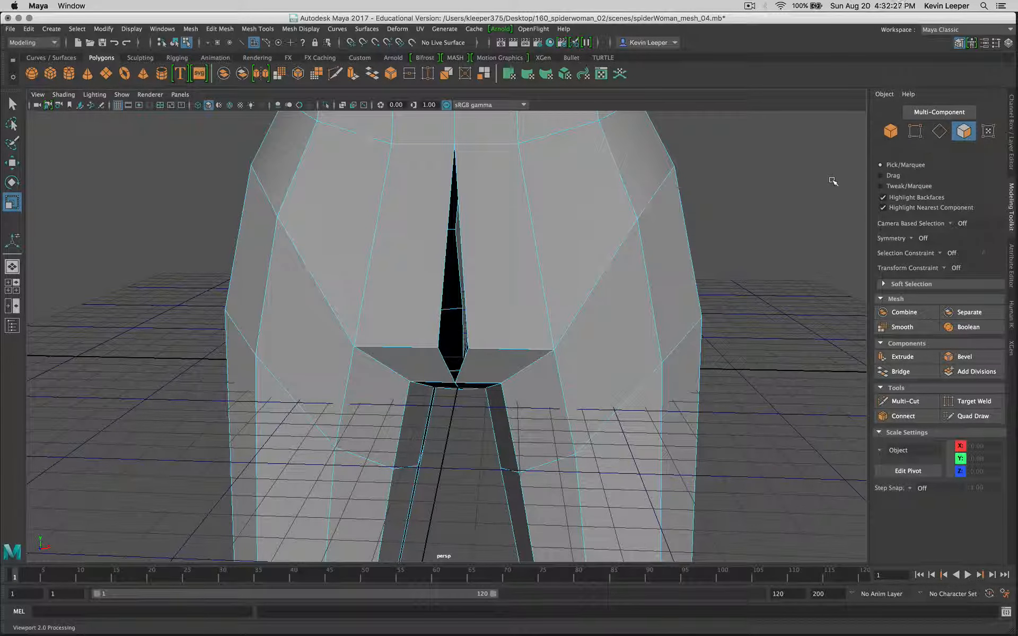
{"action": "left_click", "coordinate": [919, 137]}
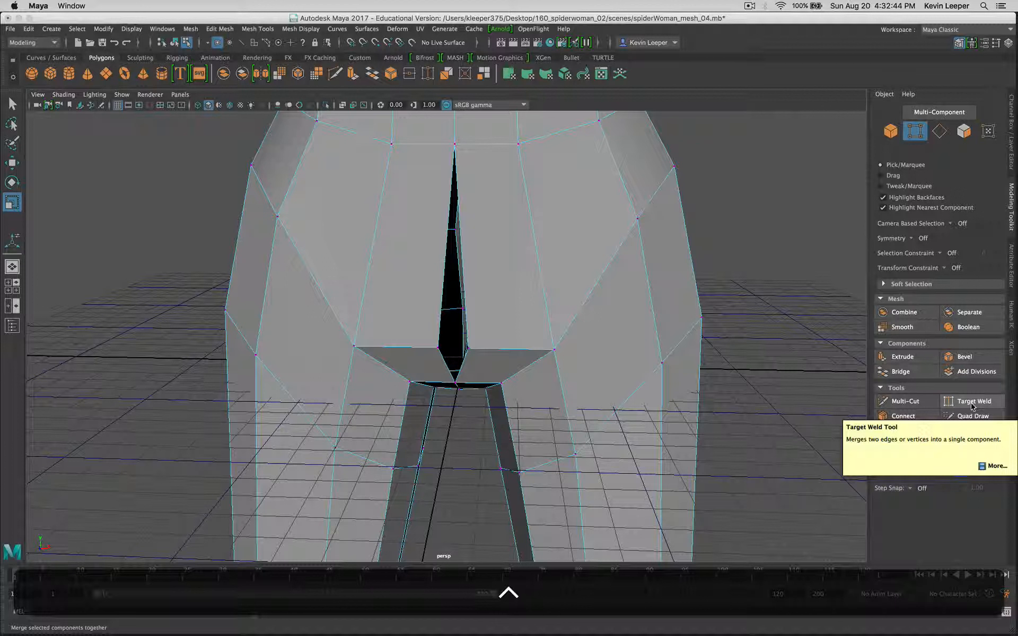
With Target Weld merging to the center, weld the two vertices at the lower end of the first crotch gap.
{"action": "left_click", "coordinate": [973, 404]}
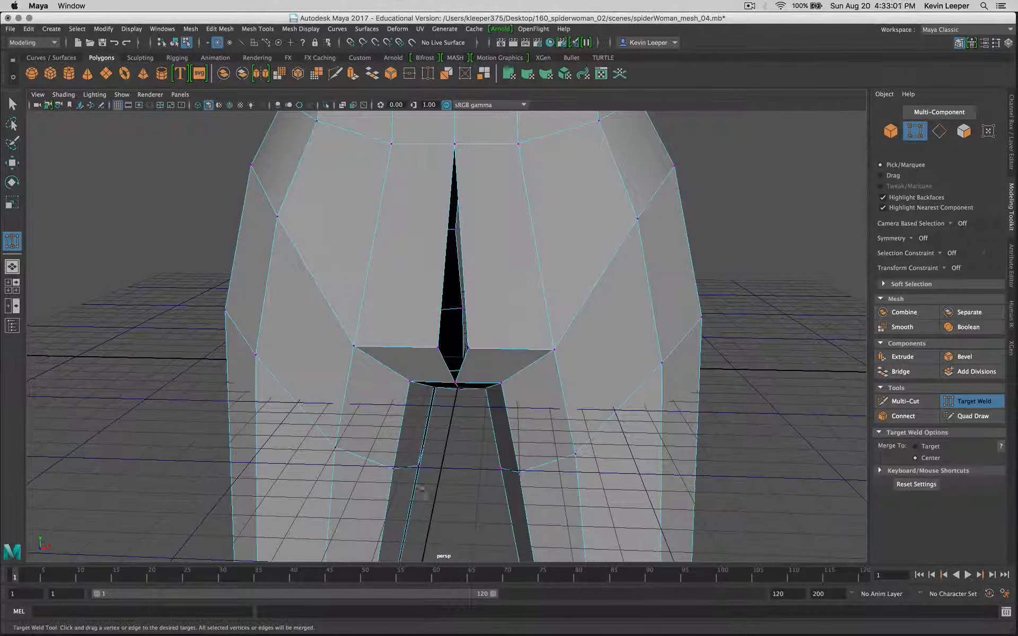
{"action": "left_click_drag", "start_coordinate": [423, 447], "coordinate": [496, 385], "text": "alt"}
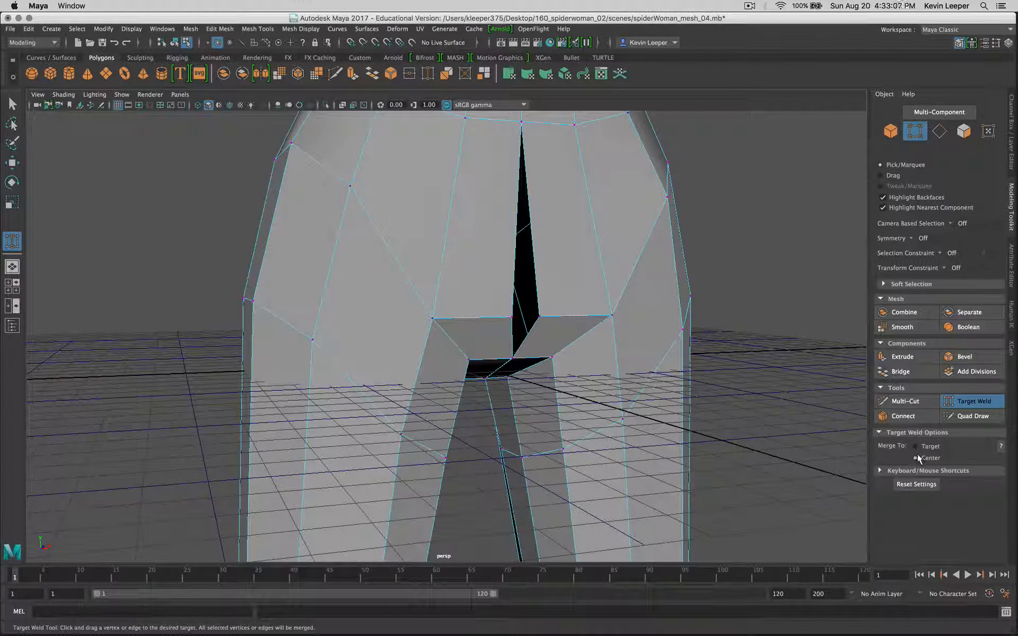
{"action": "mouse_move", "coordinate": [777, 409]}
{"action": "left_mouse_down", "text": "alt"}
{"action": "mouse_move", "coordinate": [770, 403]}
{"action": "mouse_move", "coordinate": [780, 408]}
{"action": "left_mouse_up", "text": "alt"}
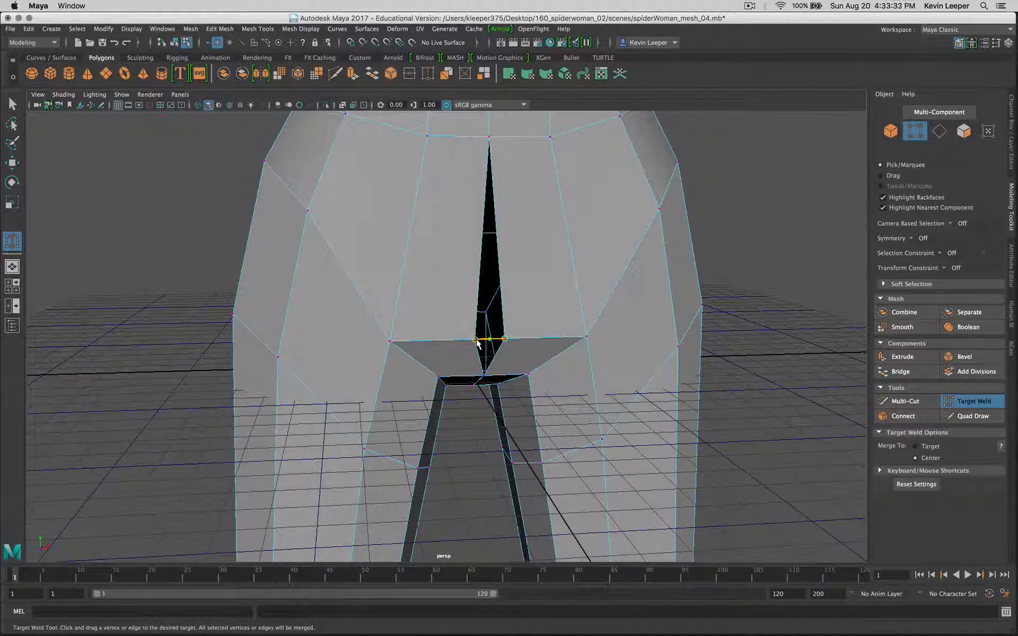
{"action": "left_click_drag", "start_coordinate": [477, 344], "coordinate": [478, 344]}
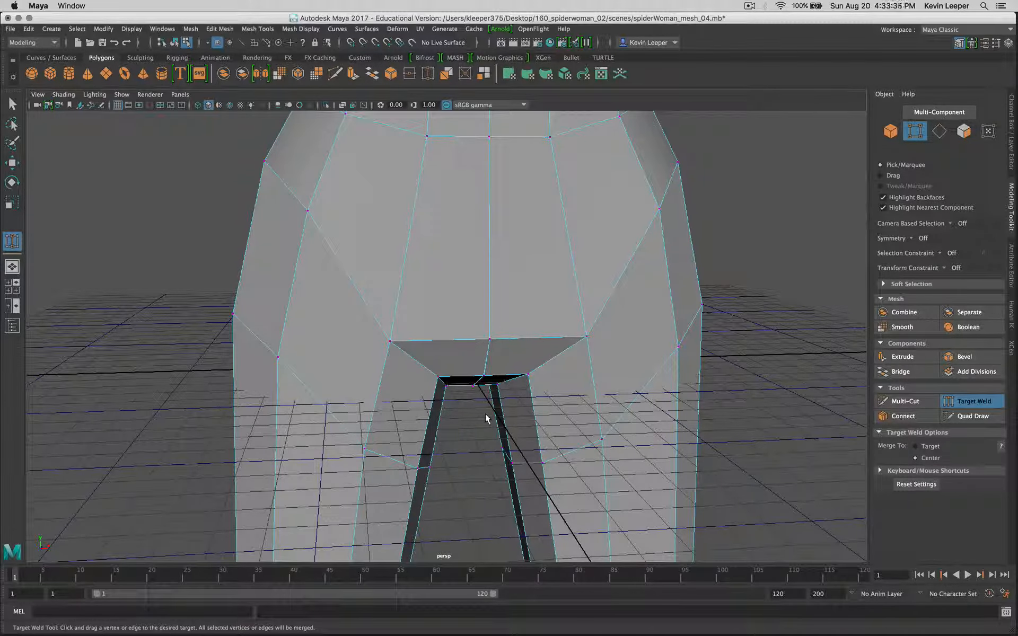
Weld the two vertices flanking the remaining gap on the opposite side of the pelvis to their center.
{"action": "left_click_drag", "start_coordinate": [485, 414], "coordinate": [732, 469], "text": "alt"}
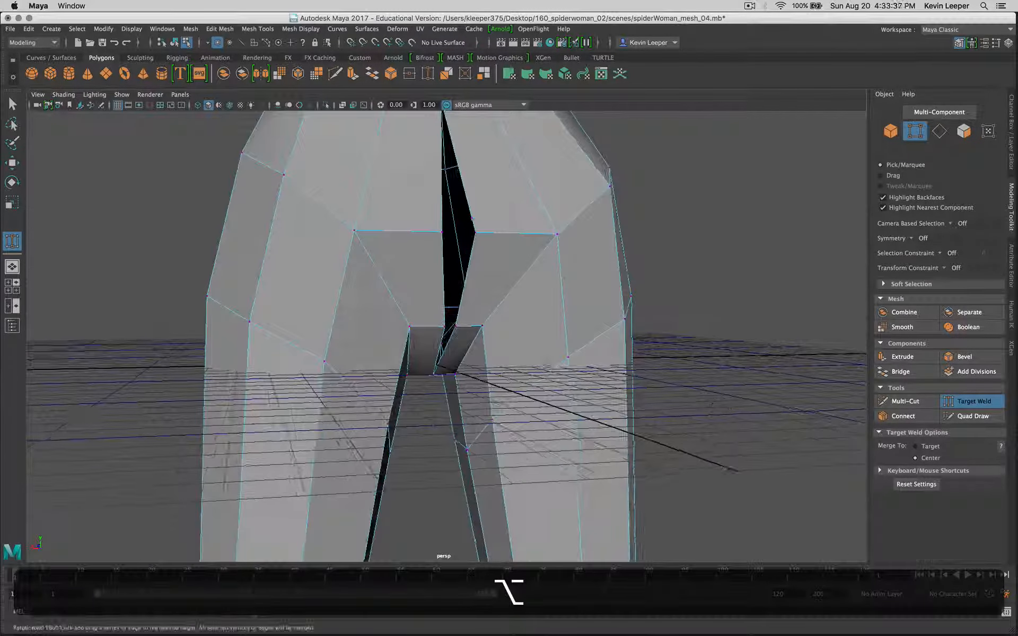
{"action": "right_click_drag", "start_coordinate": [357, 300], "coordinate": [432, 328], "text": "alt"}
{"action": "left_click_drag", "start_coordinate": [472, 309], "coordinate": [472, 307]}
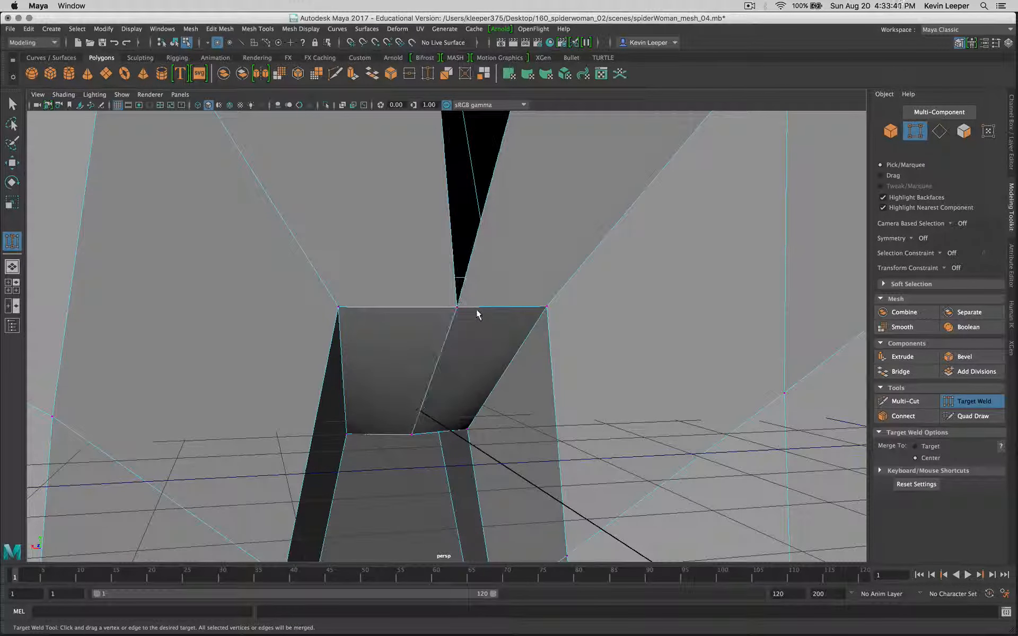
{"action": "left_click_drag", "start_coordinate": [507, 343], "coordinate": [492, 371], "text": "alt"}
{"action": "left_click", "coordinate": [446, 337]}
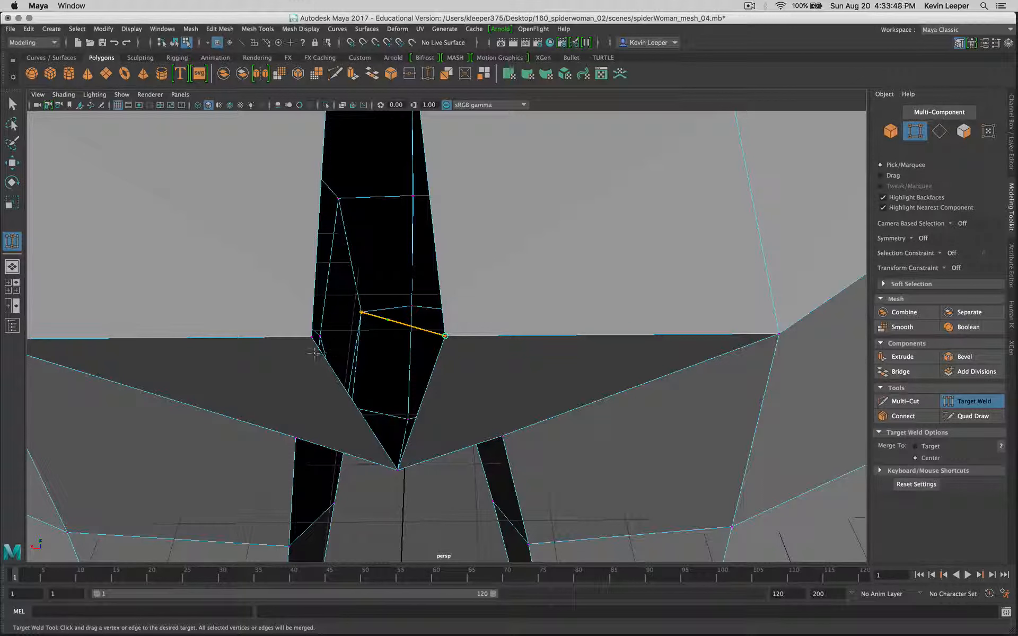
{"action": "left_click_drag", "start_coordinate": [311, 336], "coordinate": [309, 343]}
{"action": "scroll", "coordinate": [431, 370], "scroll_direction": "down", "scroll_amount": 6}
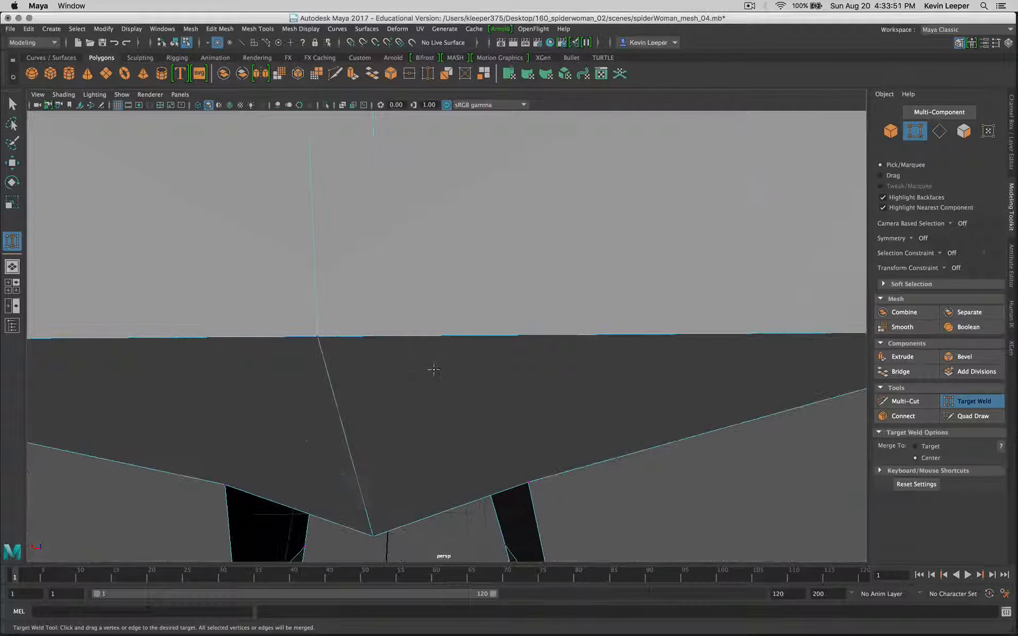
Examine the closed crotch area and the whole character mesh from several sides, including torso, arms and neck.
{"action": "left_click_drag", "start_coordinate": [432, 369], "coordinate": [412, 333], "text": "alt"}
{"action": "scroll", "coordinate": [413, 333], "scroll_direction": "up", "scroll_amount": 3}
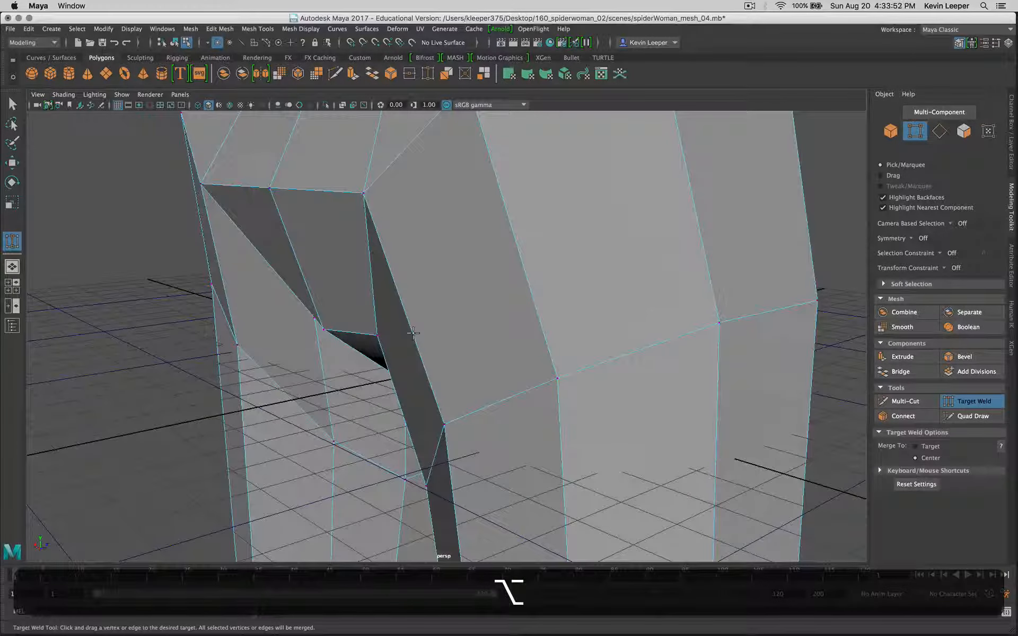
{"action": "scroll", "coordinate": [413, 334], "scroll_direction": "down", "scroll_amount": 8}
{"action": "left_click_drag", "start_coordinate": [482, 309], "coordinate": [279, 323], "text": "alt"}
{"action": "left_click_drag", "start_coordinate": [351, 323], "coordinate": [682, 461], "text": "alt"}
{"action": "scroll", "coordinate": [681, 461], "scroll_direction": "up", "scroll_amount": 2}
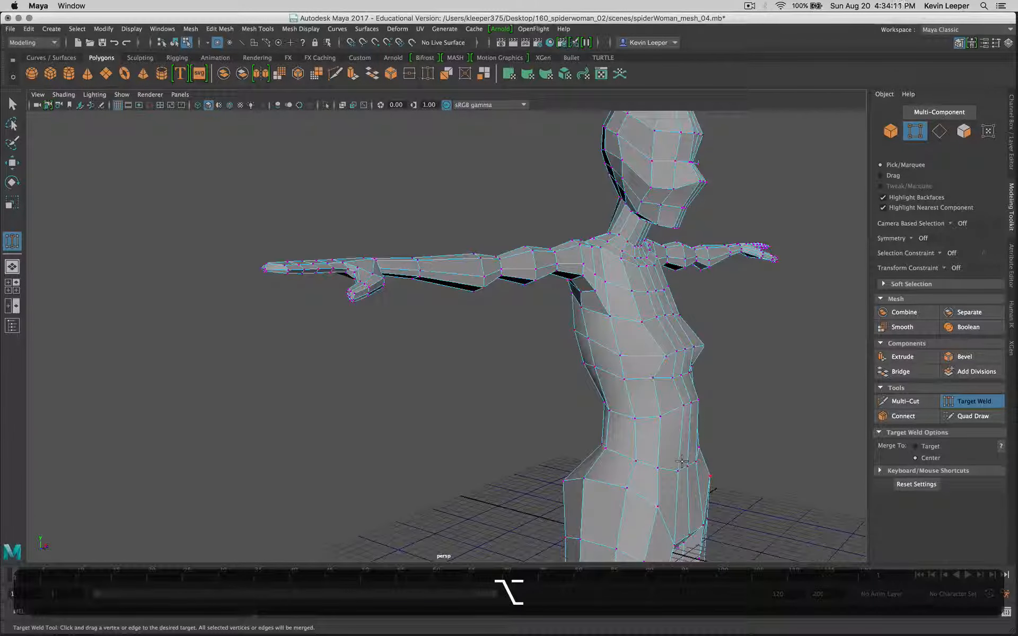
{"action": "scroll", "coordinate": [682, 461], "scroll_direction": "down", "scroll_amount": 5}
{"action": "middle_click_drag", "start_coordinate": [682, 462], "coordinate": [652, 430], "text": "alt"}
{"action": "left_click_drag", "start_coordinate": [652, 430], "coordinate": [604, 421], "text": "alt"}
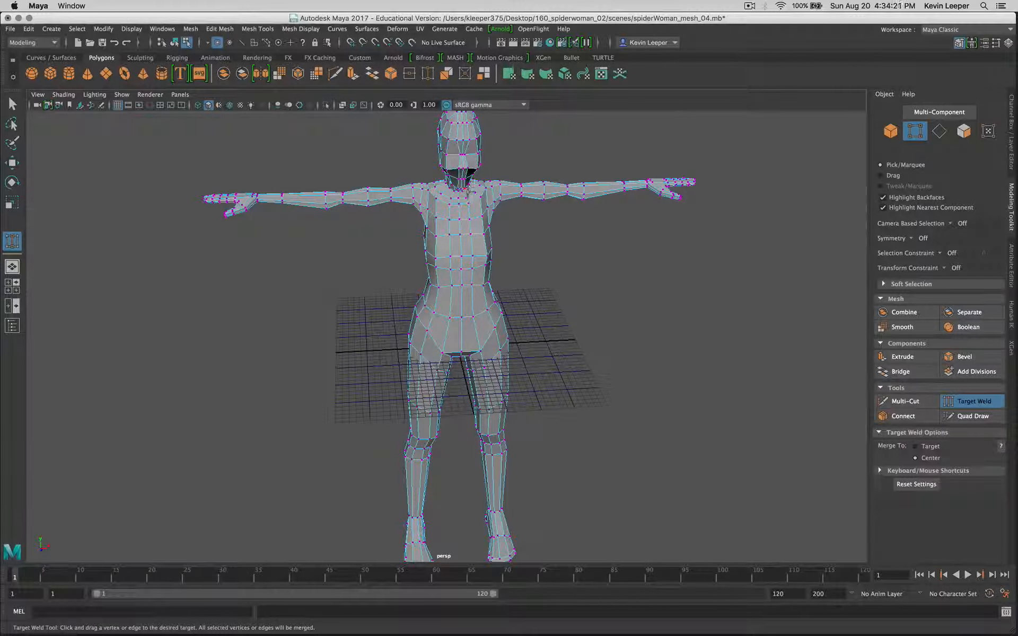
{"action": "scroll", "coordinate": [468, 191], "scroll_direction": "down", "scroll_amount": 3}
{"action": "scroll", "coordinate": [468, 196], "scroll_direction": "up", "scroll_amount": 10}
{"action": "middle_click_drag", "start_coordinate": [473, 177], "coordinate": [463, 325], "text": "alt"}
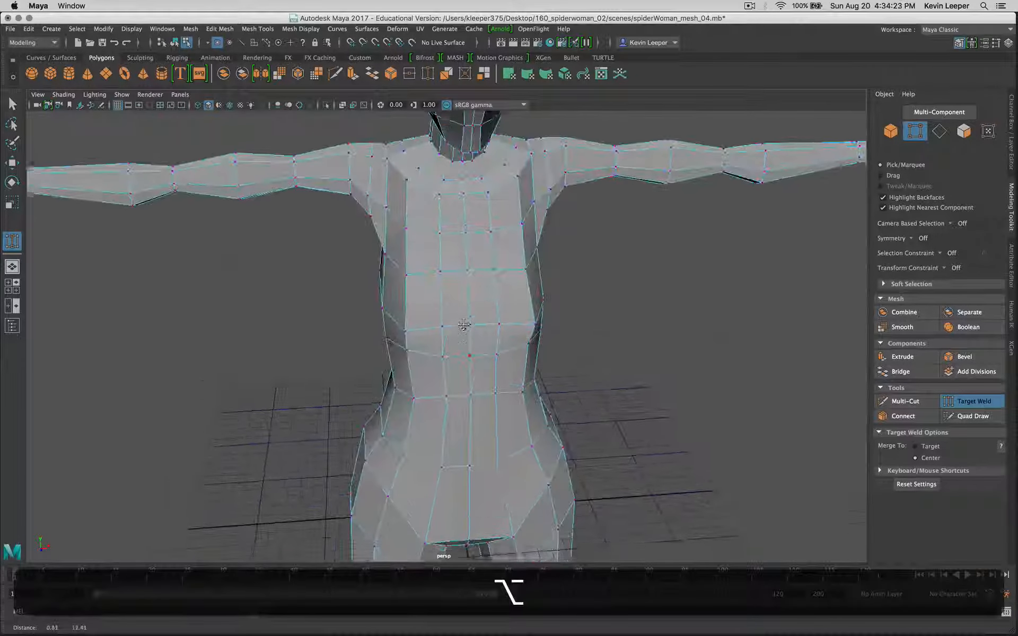
{"action": "left_click_drag", "start_coordinate": [464, 325], "coordinate": [516, 257], "text": "alt"}
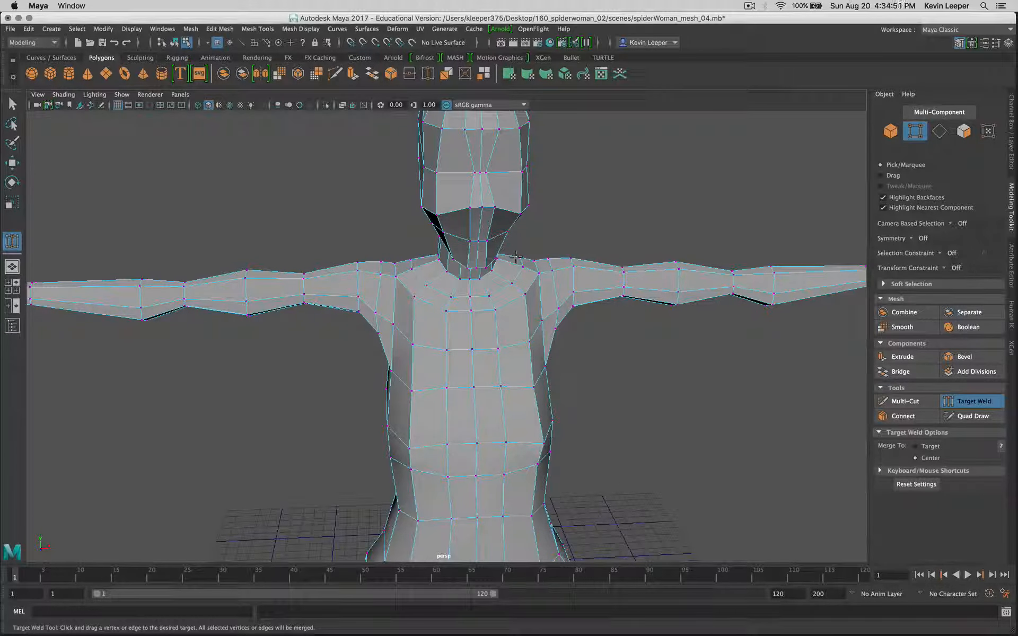
Leave Target Weld, select the middle chest vertex on the centreline and move it along Z to about 4.10.
{"action": "left_click", "coordinate": [10, 107]}
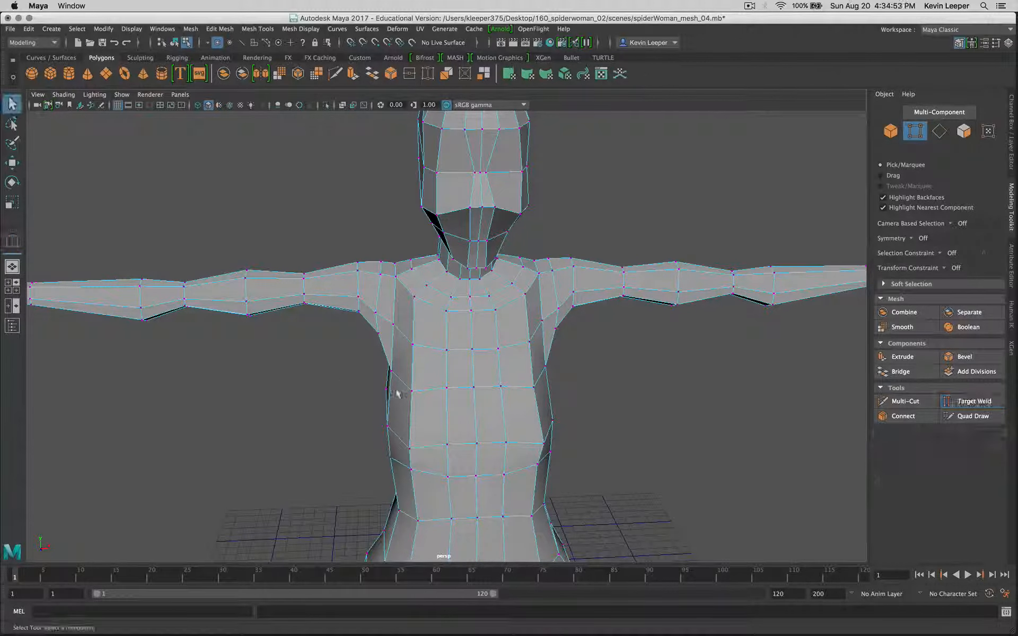
{"action": "left_click_drag", "start_coordinate": [602, 433], "coordinate": [529, 431], "text": "alt"}
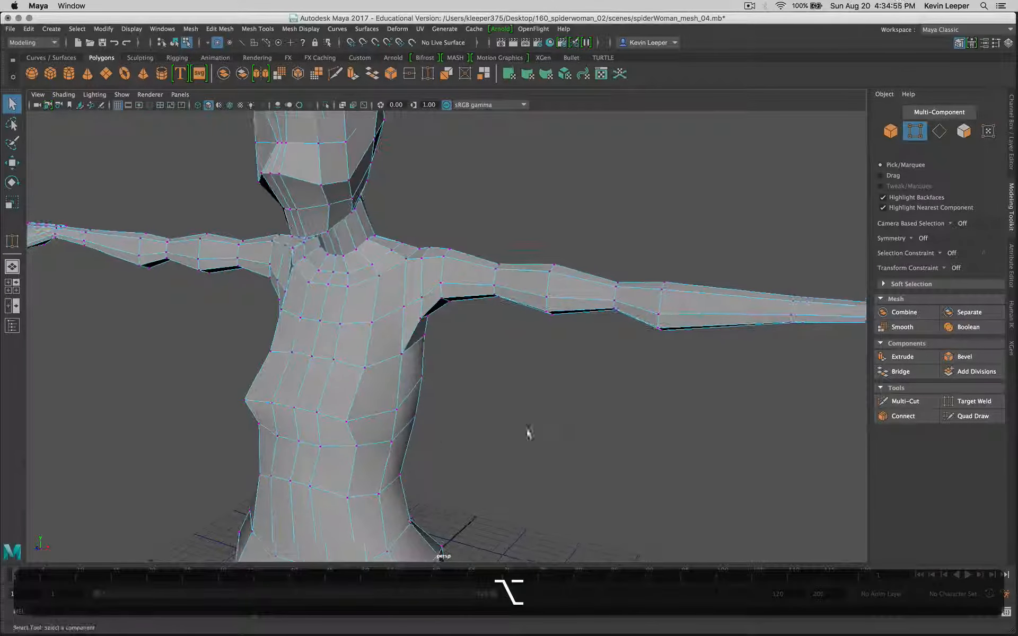
{"action": "left_click", "coordinate": [295, 410]}
{"action": "left_click_drag", "start_coordinate": [296, 414], "coordinate": [332, 443], "text": "alt"}
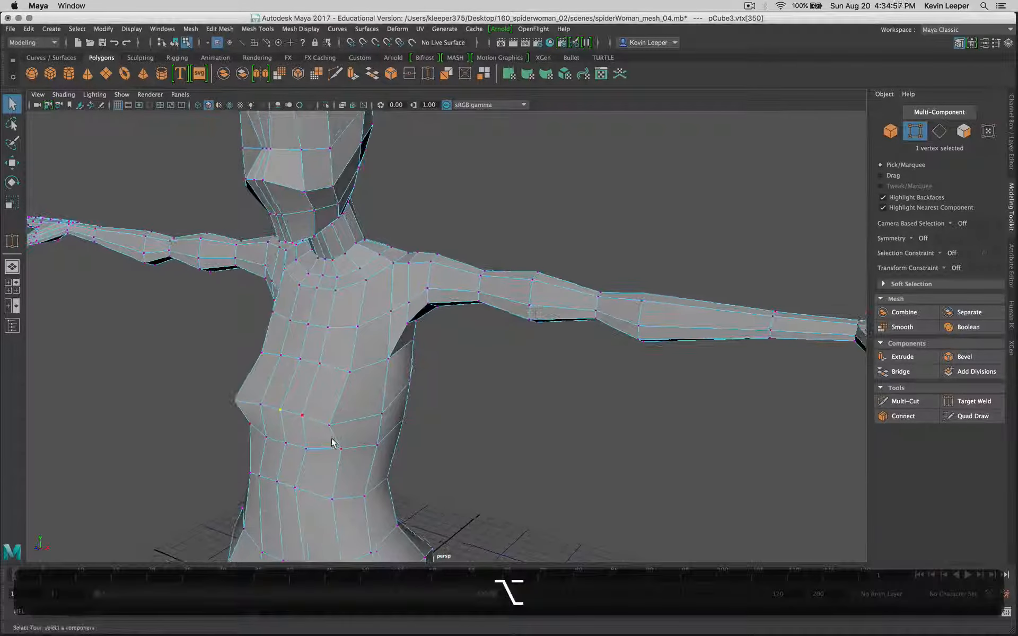
{"action": "key", "text": "w"}
{"action": "left_click_drag", "start_coordinate": [247, 427], "coordinate": [422, 396]}
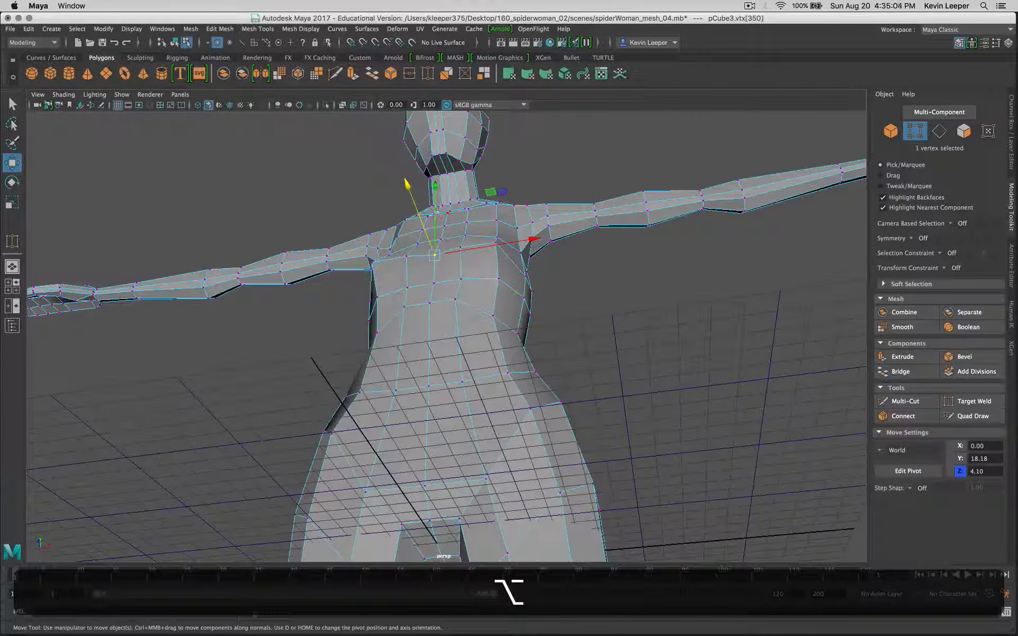
Pick the chest vertex beside the centreline and set the modeling symmetry to Object X.
{"action": "left_click", "coordinate": [406, 257]}
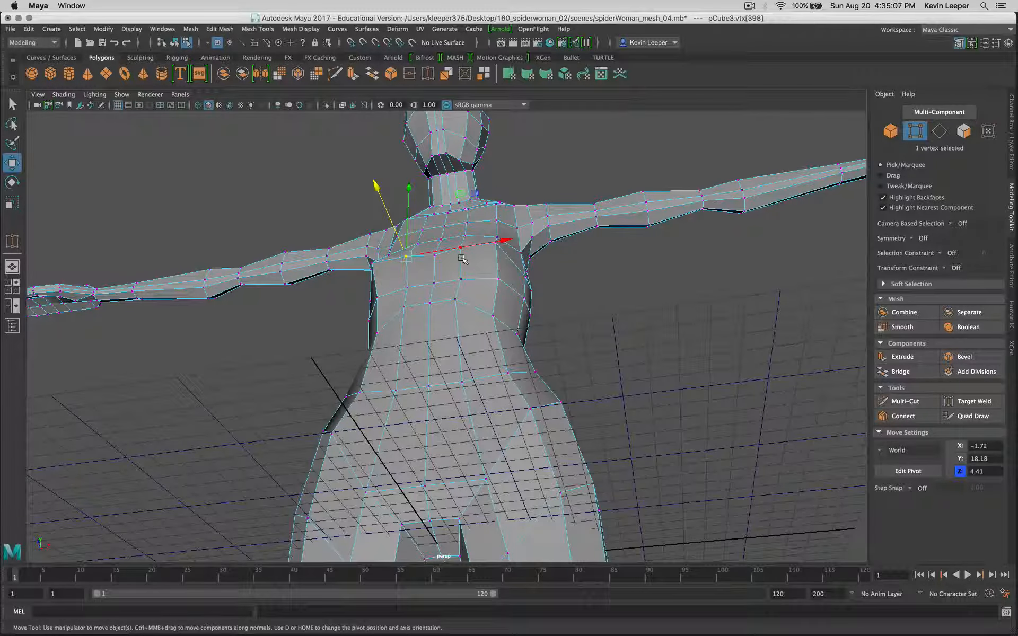
{"action": "key", "text": "w"}
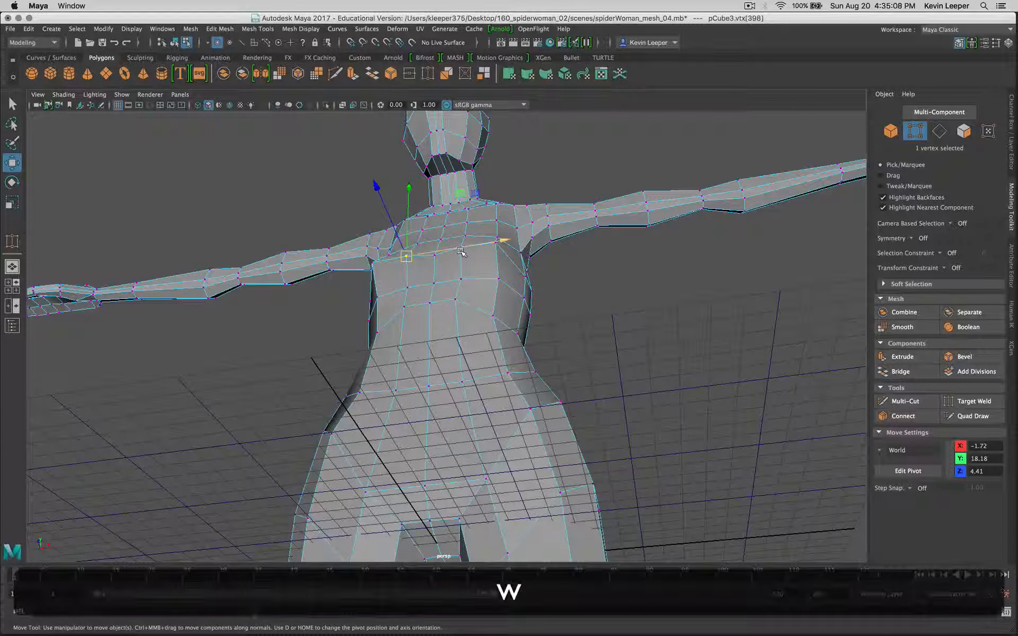
{"action": "left_click", "coordinate": [912, 239]}
{"action": "left_click", "coordinate": [929, 255]}
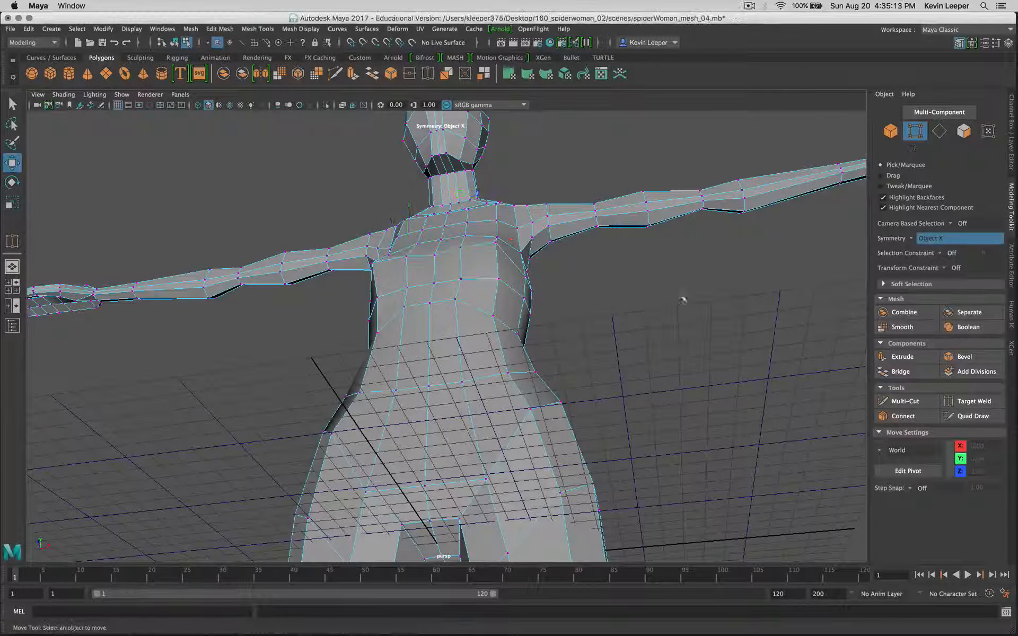
Move the mirrored vertices beside the chest centreline to about Z 4.04 and the centre vertex to about Z 3.84.
{"action": "left_click", "coordinate": [459, 247]}
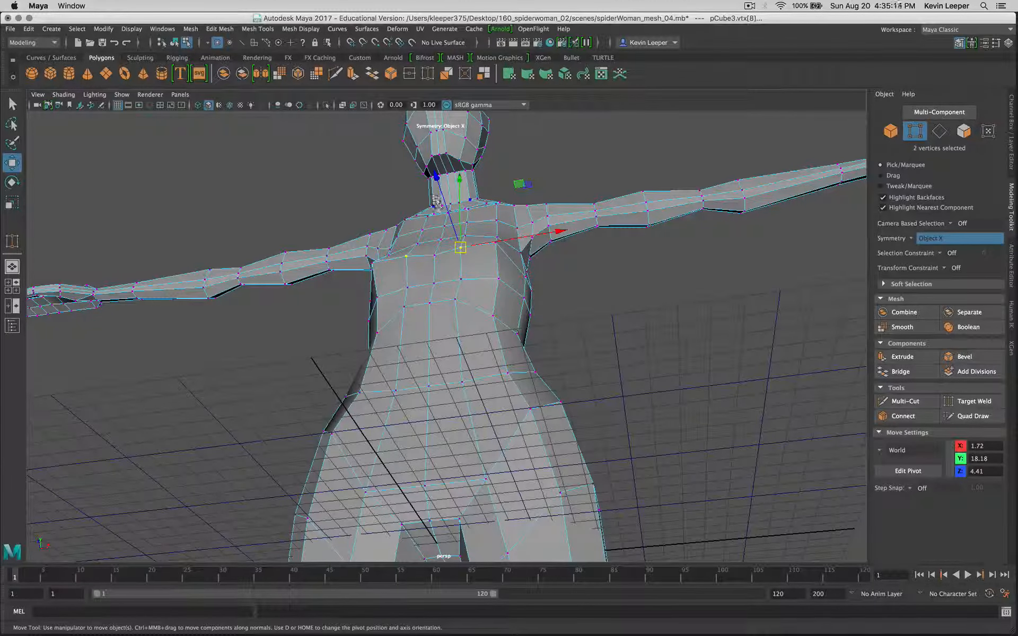
{"action": "left_click_drag", "start_coordinate": [436, 182], "coordinate": [436, 186]}
{"action": "left_click", "coordinate": [435, 257]}
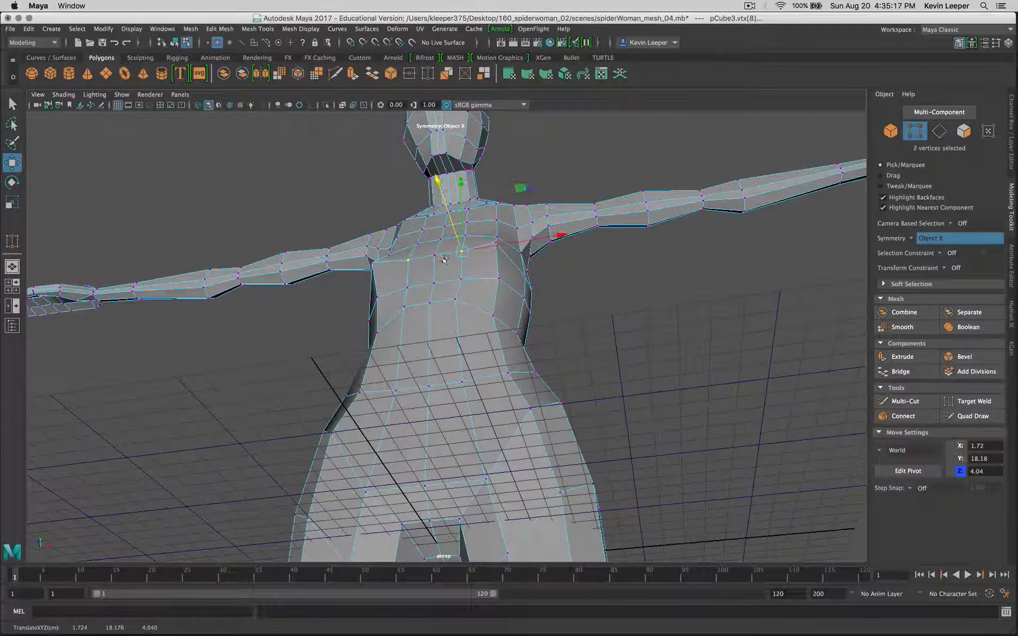
{"action": "left_click_drag", "start_coordinate": [414, 197], "coordinate": [559, 352], "text": "alt"}
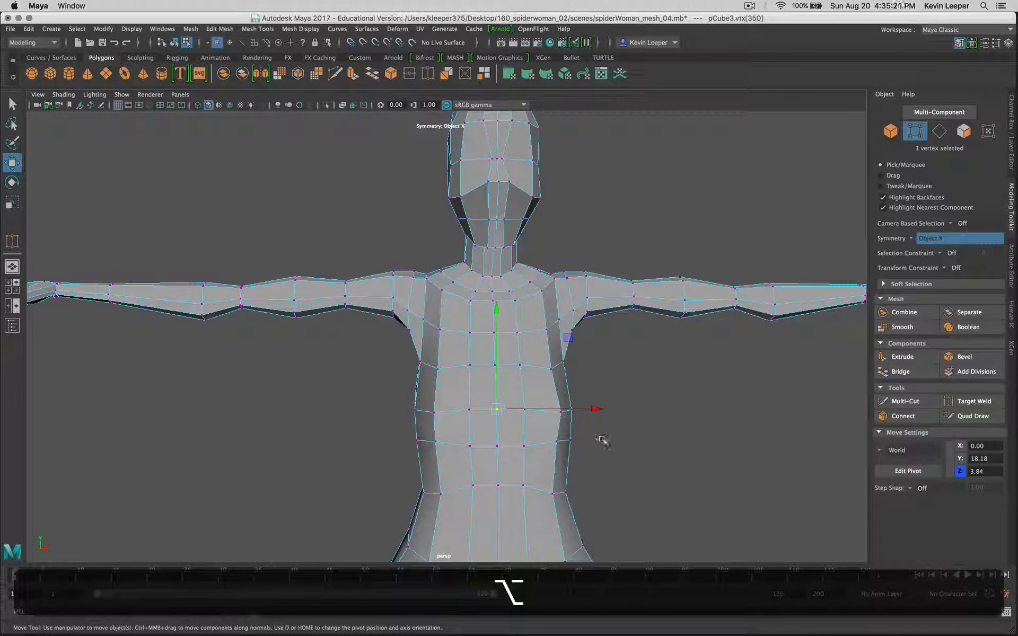
Adjust the mirrored outer chest vertices and the mirrored pair directly above them along X.
{"action": "left_click", "coordinate": [562, 412]}
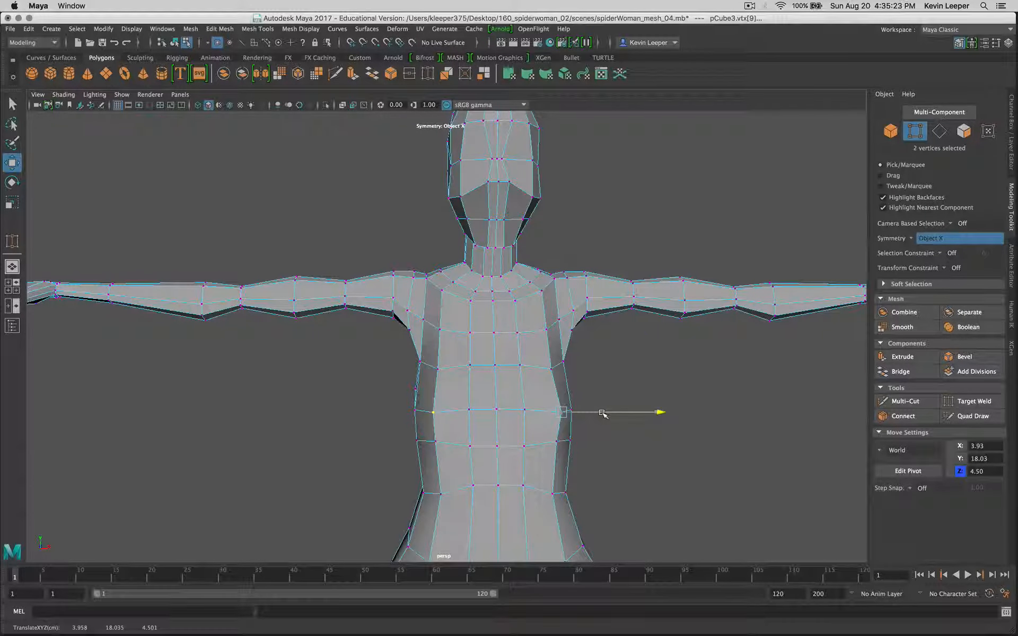
{"action": "key", "text": "r"}
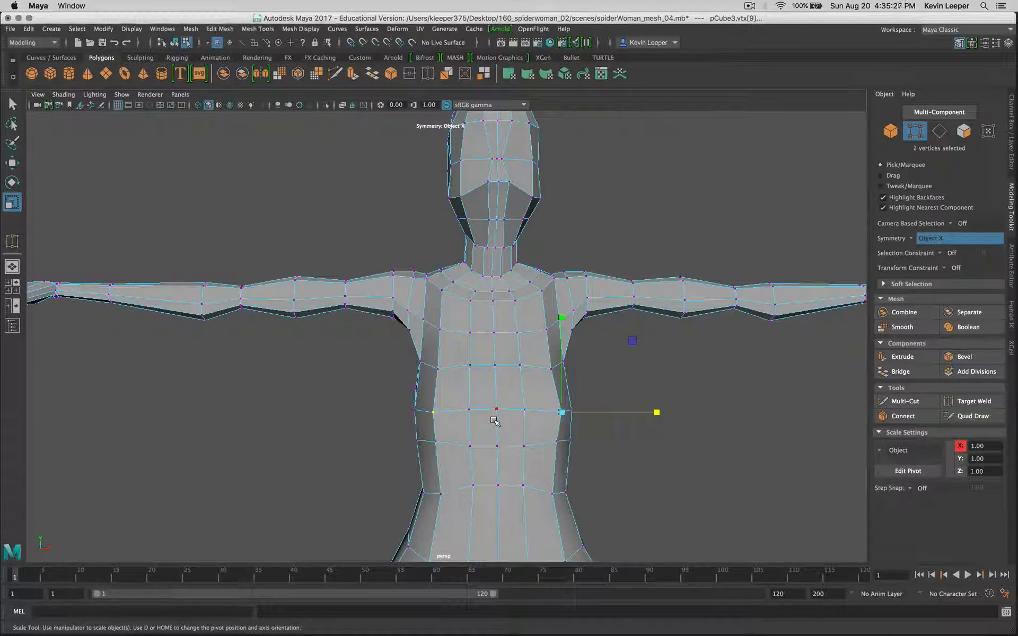
{"action": "key", "text": "w"}
{"action": "left_click_drag", "start_coordinate": [584, 412], "coordinate": [586, 413]}
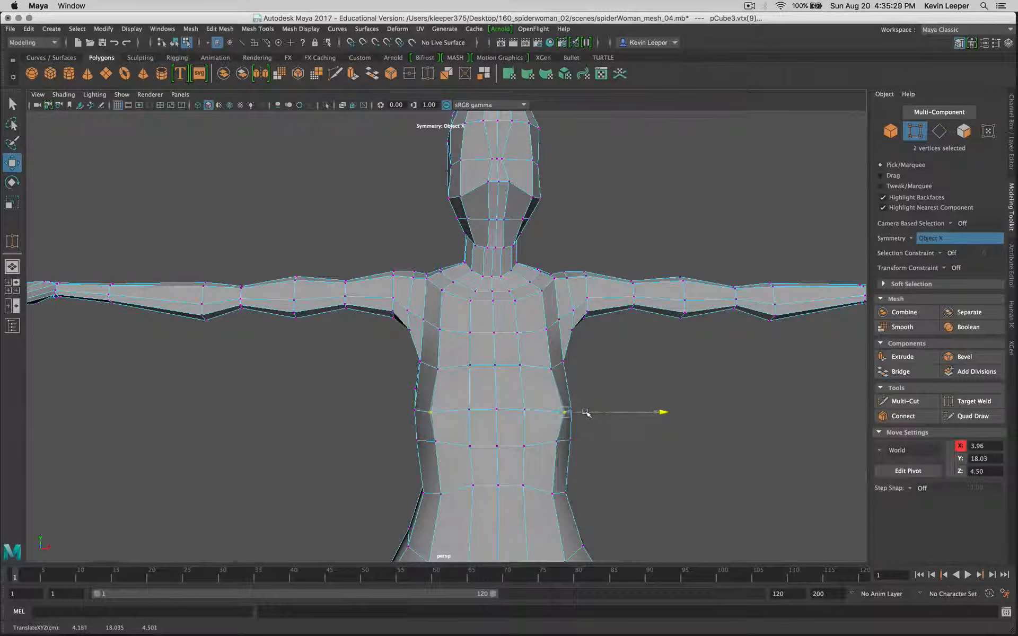
{"action": "left_click", "coordinate": [552, 369]}
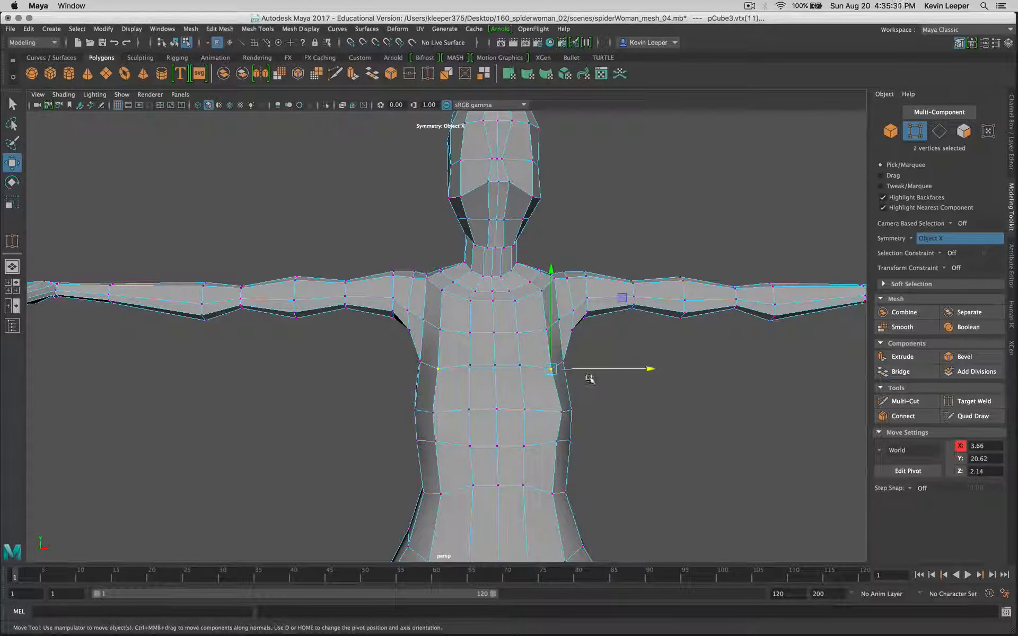
{"action": "left_click_drag", "start_coordinate": [602, 369], "coordinate": [599, 395]}
Pick the mirrored upper chest vertices near the centreline and adjust the mirrored front shoulder vertices along Z.
{"action": "left_click_drag", "start_coordinate": [598, 438], "coordinate": [539, 417]}
{"action": "left_click", "coordinate": [503, 438]}
{"action": "left_click", "coordinate": [504, 412]}
{"action": "left_click_drag", "start_coordinate": [539, 417], "coordinate": [463, 391], "text": "alt"}
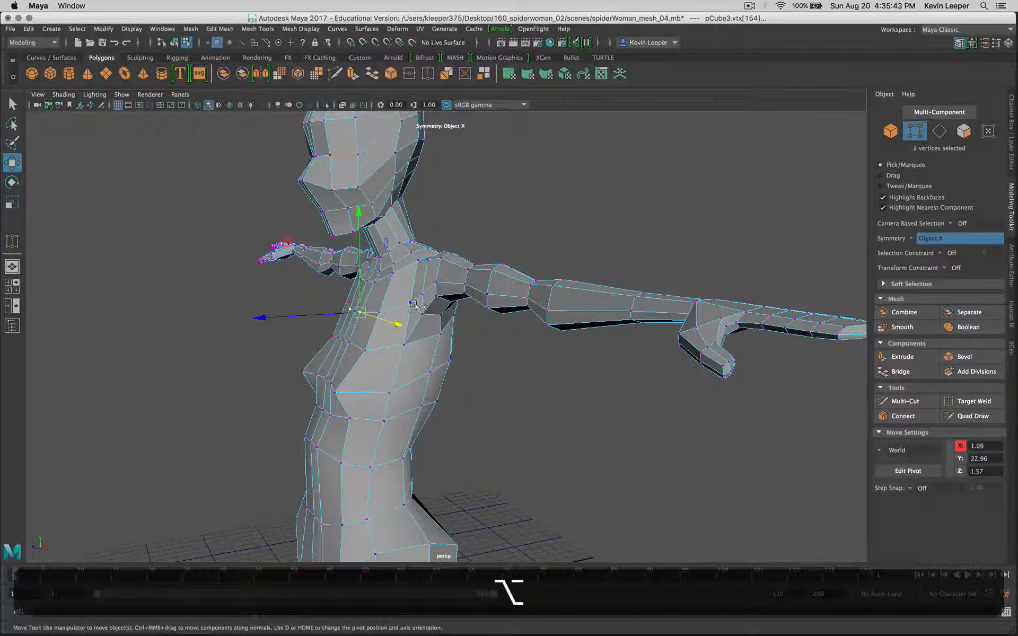
{"action": "left_click_drag", "start_coordinate": [413, 305], "coordinate": [466, 428], "text": "alt"}
{"action": "left_click", "coordinate": [466, 428]}
Examine the legs, knees and overall proportions of the full figure from the side and front.
{"action": "left_click_drag", "start_coordinate": [475, 467], "coordinate": [575, 411], "text": "alt"}
{"action": "middle_click_drag", "start_coordinate": [531, 445], "coordinate": [657, 101], "text": "alt"}
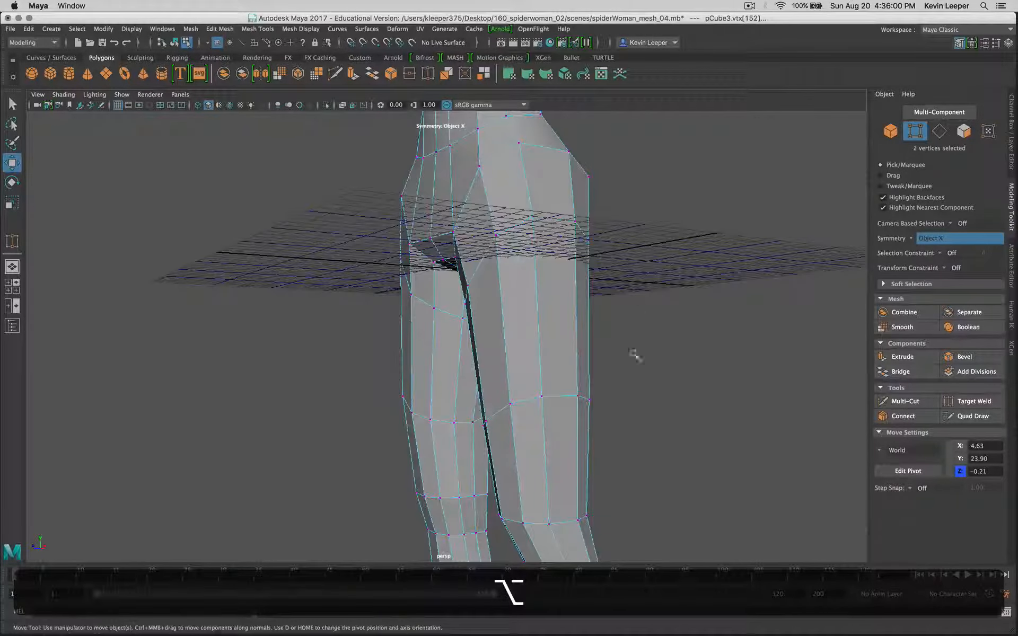
{"action": "scroll", "coordinate": [628, 377], "scroll_direction": "up", "scroll_amount": 3, "text": "alt"}
{"action": "scroll", "coordinate": [629, 379], "scroll_direction": "down", "scroll_amount": 3, "text": "alt"}
{"action": "left_click_drag", "start_coordinate": [629, 381], "coordinate": [582, 449], "text": "alt"}
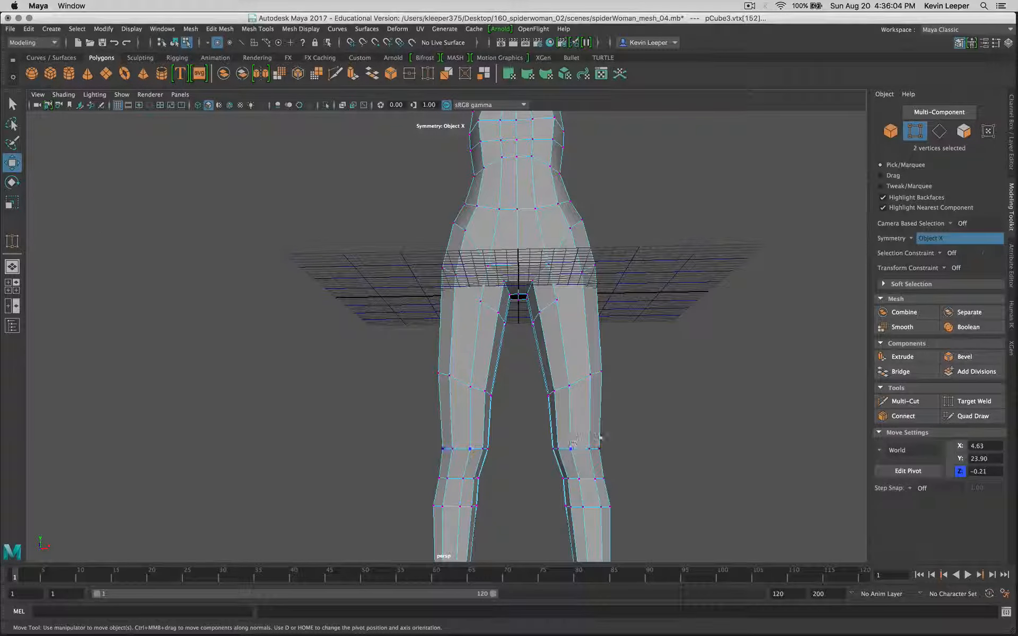
{"action": "mouse_move", "coordinate": [611, 374]}
{"action": "left_mouse_down", "text": "alt"}
{"action": "mouse_move", "coordinate": [636, 382]}
{"action": "mouse_move", "coordinate": [596, 409]}
{"action": "mouse_move", "coordinate": [657, 377]}
{"action": "mouse_move", "coordinate": [603, 355]}
{"action": "mouse_move", "coordinate": [682, 316]}
{"action": "mouse_move", "coordinate": [581, 339]}
{"action": "mouse_move", "coordinate": [584, 366]}
{"action": "mouse_move", "coordinate": [621, 373]}
{"action": "left_mouse_up", "text": "alt"}
{"action": "scroll", "coordinate": [598, 410], "scroll_direction": "down", "scroll_amount": 5}
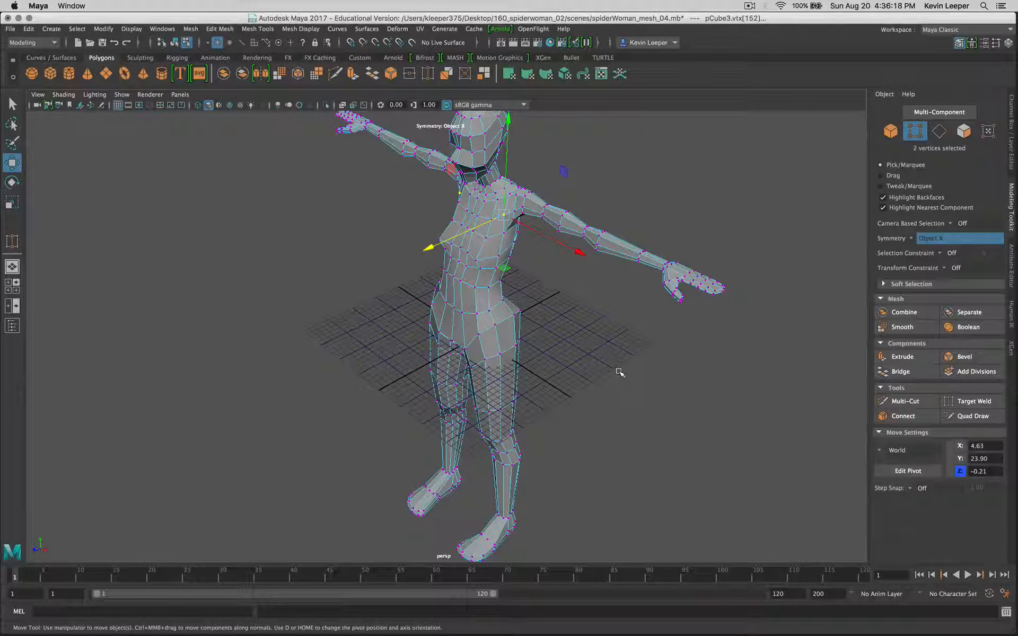
Deselect the vertices and display the character with smooth mesh preview.
{"action": "left_click", "coordinate": [619, 374]}
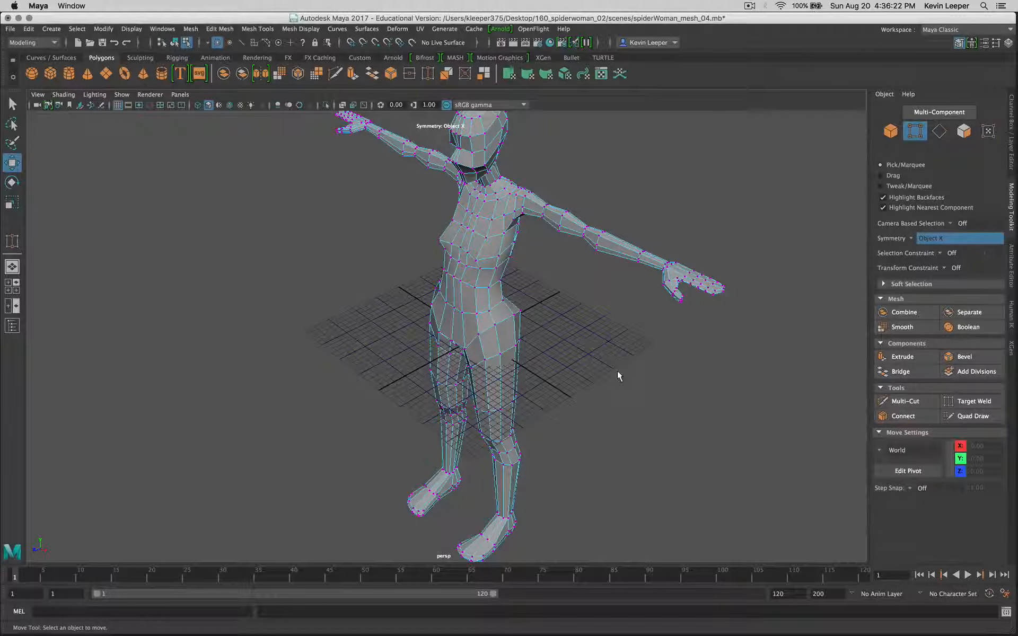
{"action": "key", "text": "3"}
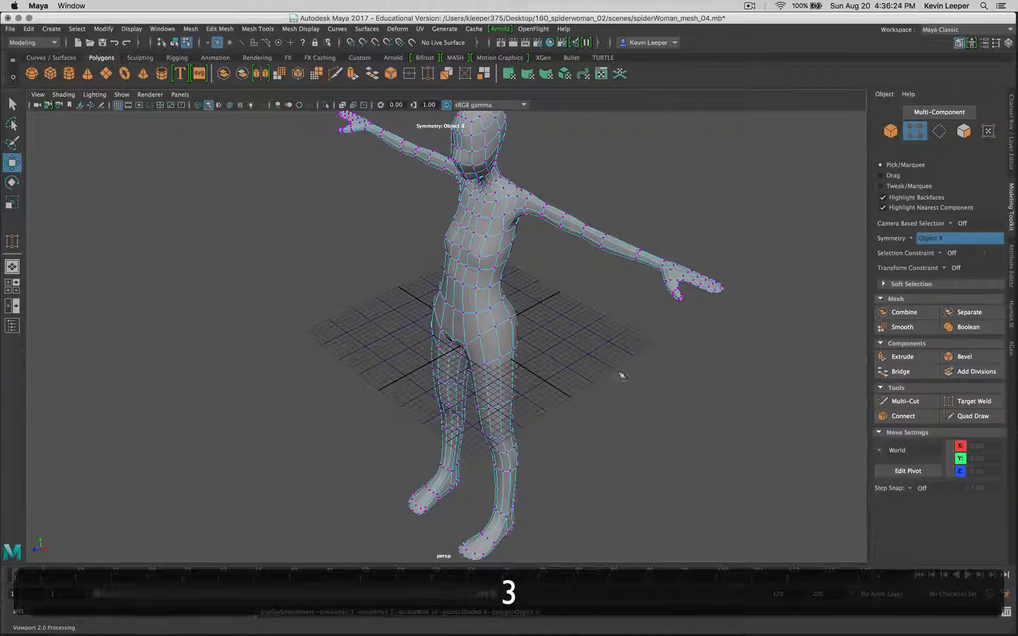
{"action": "left_click_drag", "start_coordinate": [653, 357], "coordinate": [704, 347], "text": "alt"}
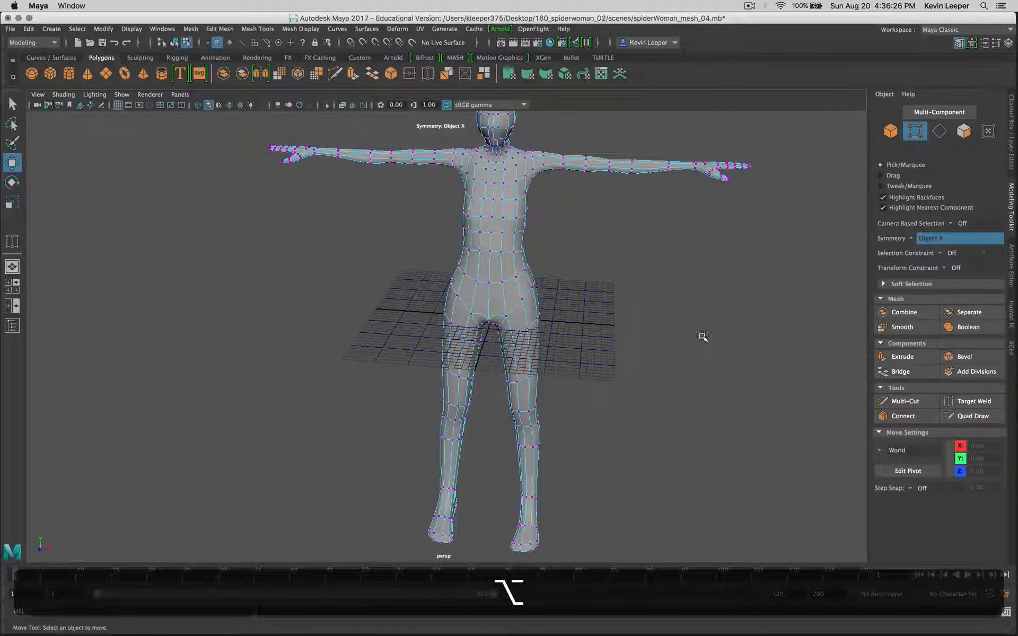
Select the mirrored pair of upper arm vertices and examine the smoothed head, shoulders and arms from above.
{"action": "left_click_drag", "start_coordinate": [689, 389], "coordinate": [621, 334], "text": "alt"}
{"action": "scroll", "coordinate": [499, 383], "scroll_direction": "up", "scroll_amount": 8}
{"action": "left_click", "coordinate": [673, 233]}
{"action": "left_click_drag", "start_coordinate": [700, 285], "coordinate": [586, 313], "text": "alt"}
{"action": "left_click_drag", "start_coordinate": [645, 273], "coordinate": [664, 328], "text": "alt"}
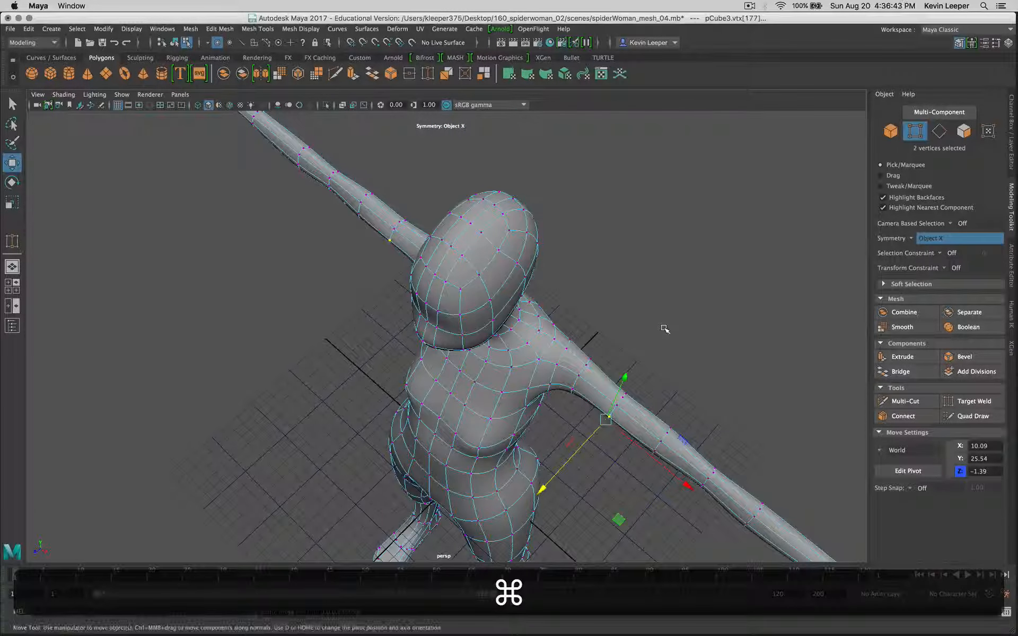
Undo the last upper arm vertex move and select the mirrored vertex loops around the upper arms with the Scale tool.
{"action": "key", "text": "super+z"}
{"action": "left_click_drag", "start_coordinate": [647, 466], "coordinate": [672, 354], "text": "alt"}
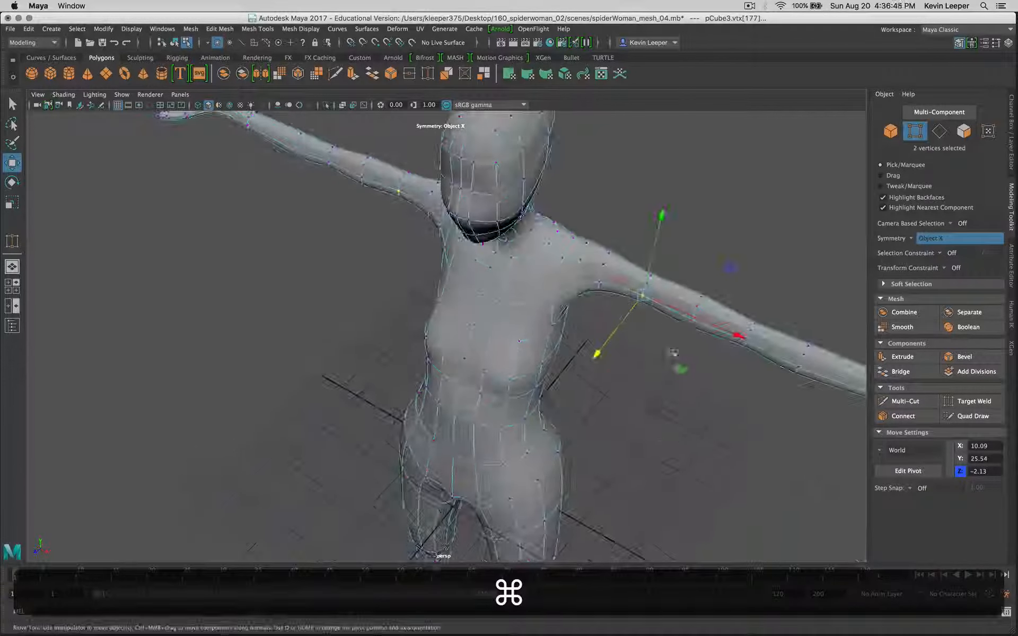
{"action": "left_click_drag", "start_coordinate": [680, 267], "coordinate": [591, 288]}
{"action": "key", "text": "super+r"}
{"action": "left_click_drag", "start_coordinate": [481, 473], "coordinate": [443, 488]}
{"action": "left_click_drag", "start_coordinate": [534, 466], "coordinate": [569, 465], "text": "alt"}
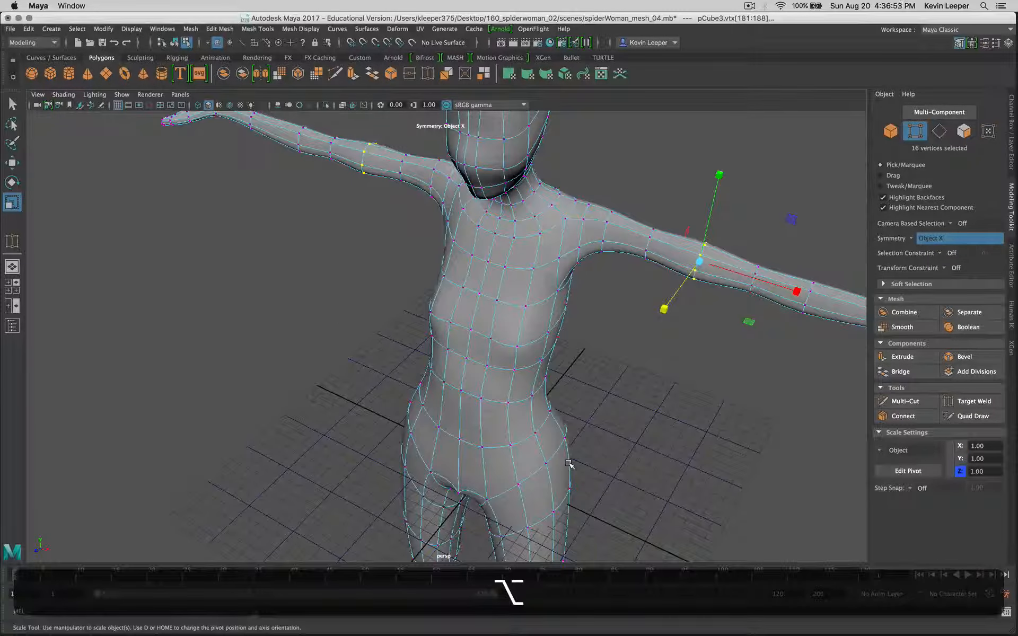
Turn off the smooth mesh preview and undo the last selection of the arm vertex loops.
{"action": "key", "text": "1"}
{"action": "left_click_drag", "start_coordinate": [610, 448], "coordinate": [549, 461], "text": "alt"}
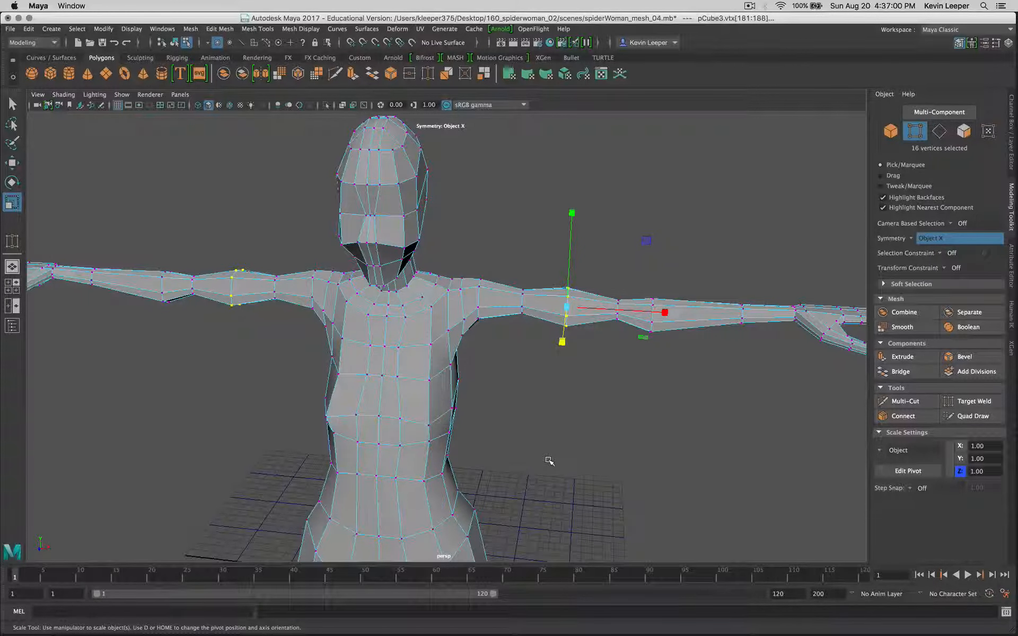
{"action": "key", "text": "z"}
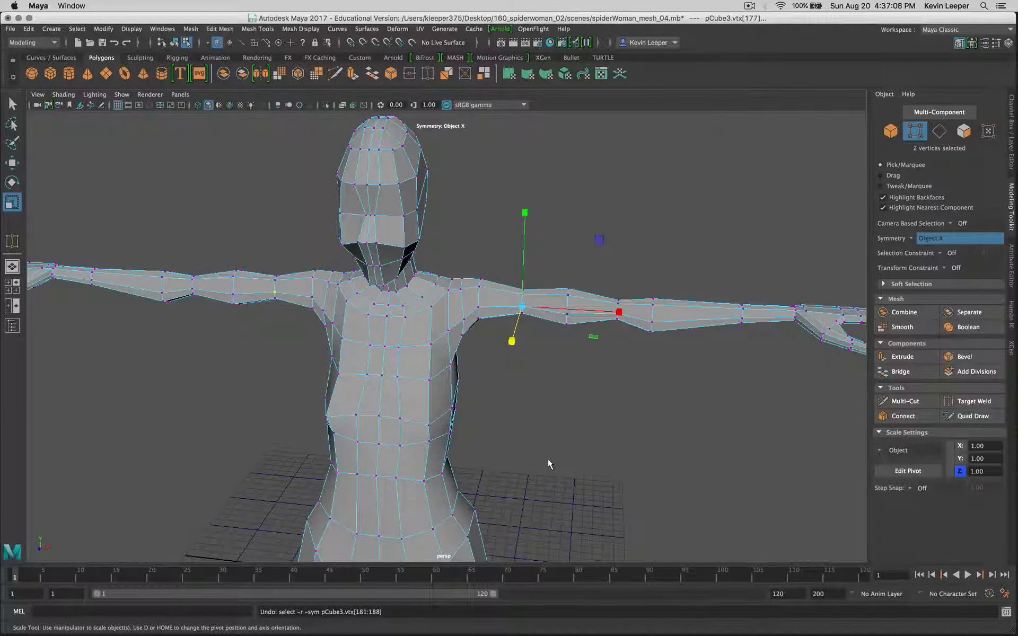
Examine the unsmoothed torso, hips, knees and feet from the side, back and front, and view the full figure.
{"action": "left_click_drag", "start_coordinate": [548, 459], "coordinate": [762, 297], "text": "alt"}
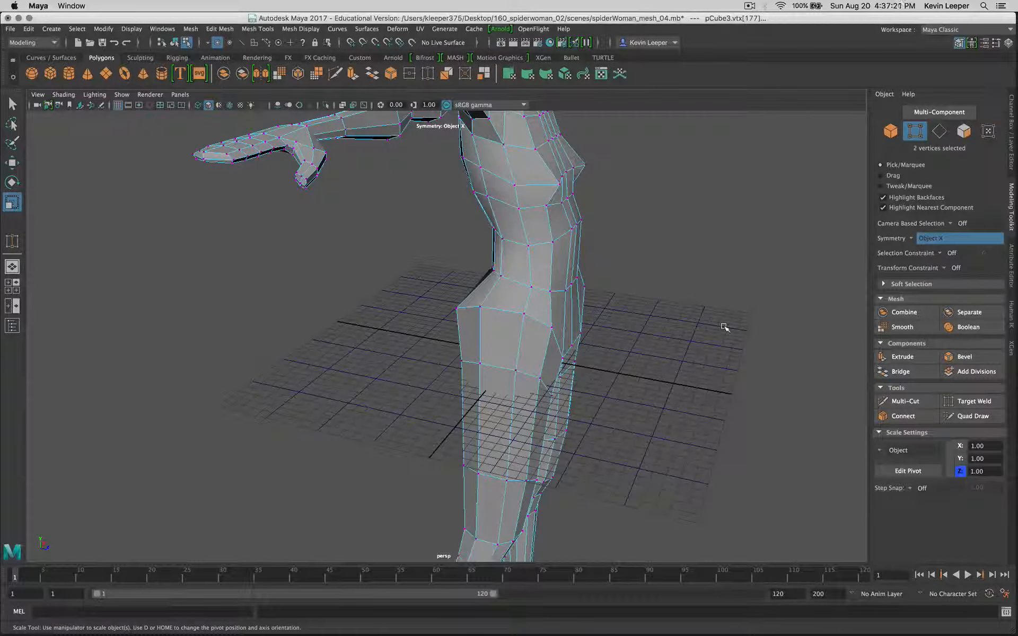
{"action": "left_click_drag", "start_coordinate": [719, 334], "coordinate": [352, 295], "text": "alt"}
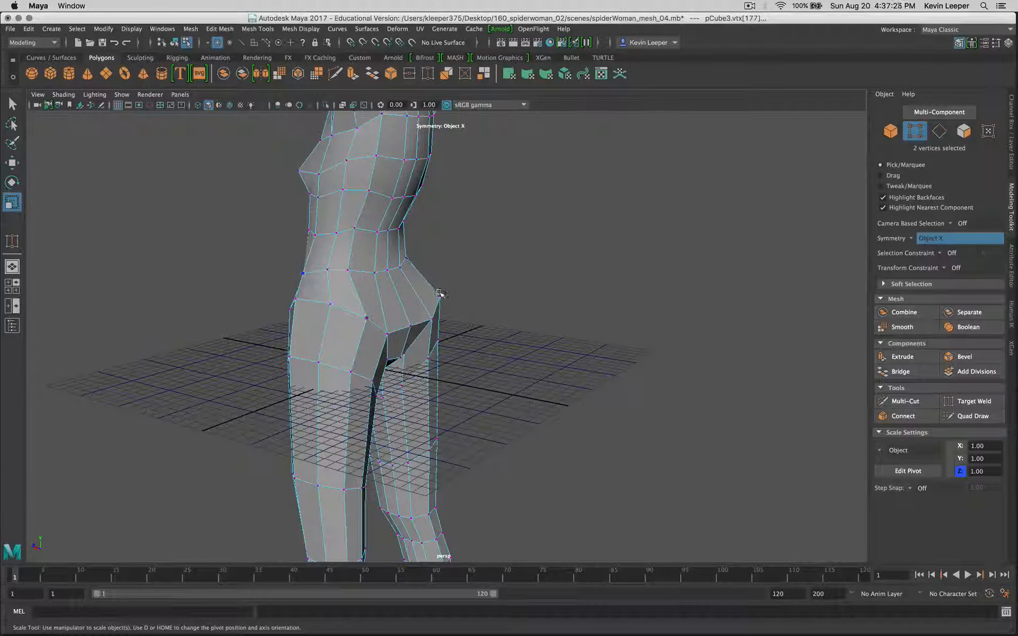
{"action": "middle_click_drag", "start_coordinate": [471, 427], "coordinate": [552, 159], "text": "alt"}
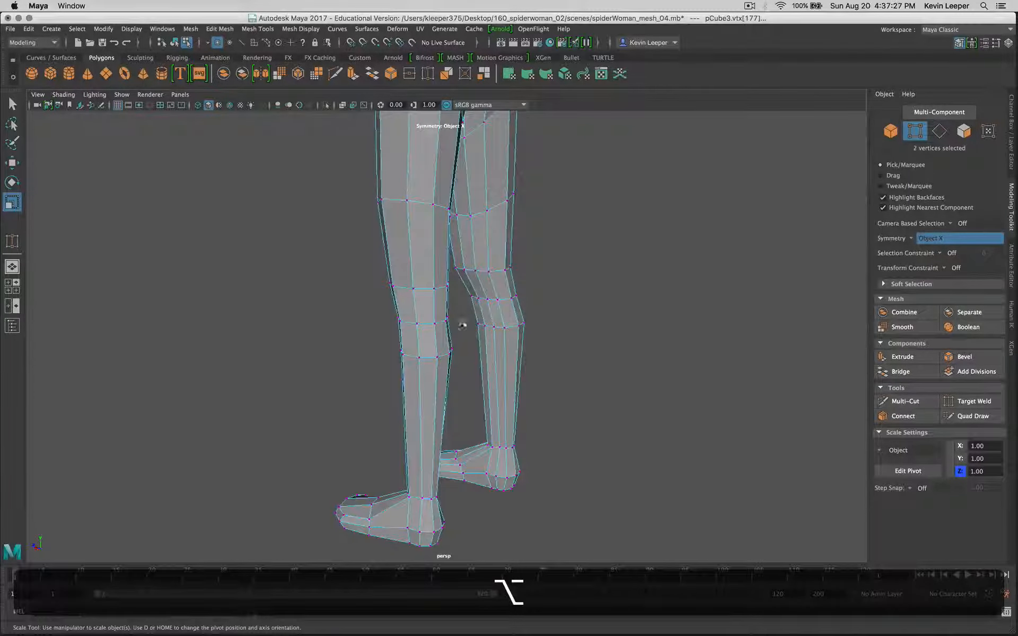
{"action": "left_click_drag", "start_coordinate": [457, 354], "coordinate": [609, 364], "text": "alt"}
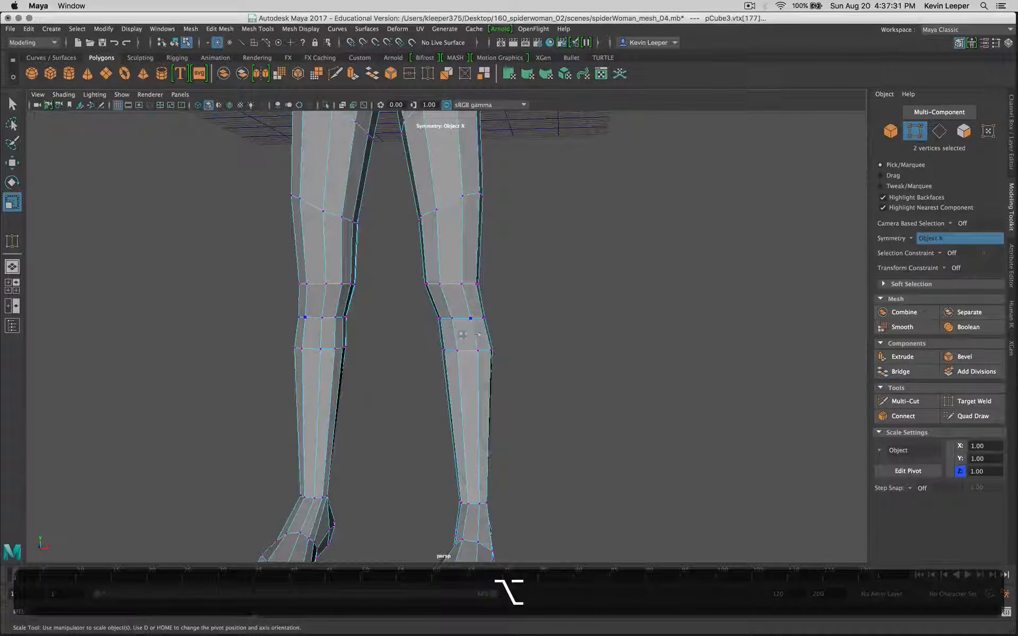
{"action": "left_click", "coordinate": [465, 287]}
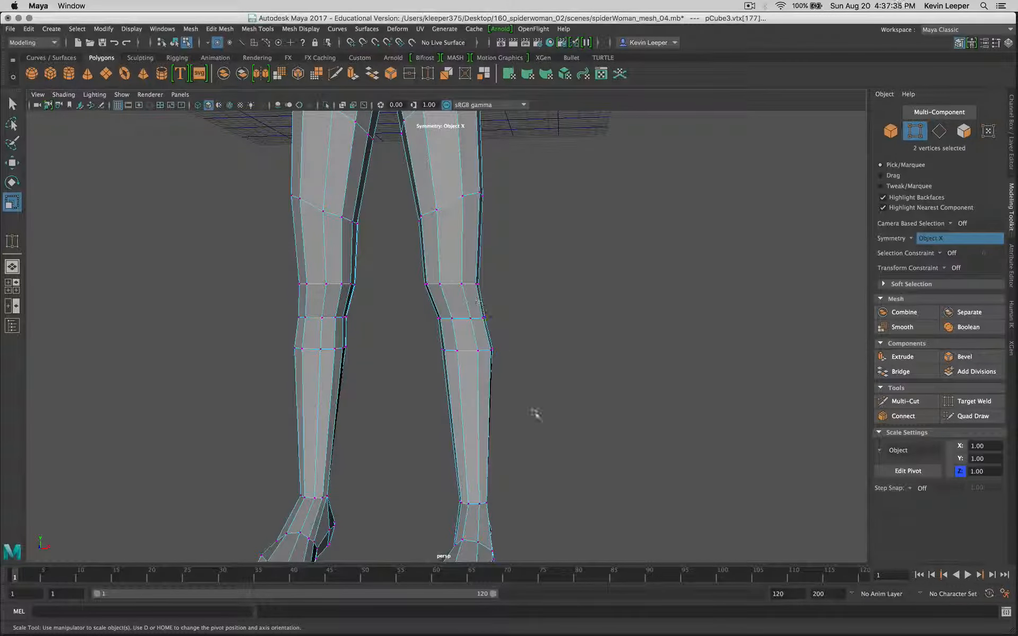
{"action": "left_click_drag", "start_coordinate": [612, 480], "coordinate": [510, 511], "text": "alt"}
{"action": "scroll", "coordinate": [511, 432], "scroll_direction": "down", "scroll_amount": 6}
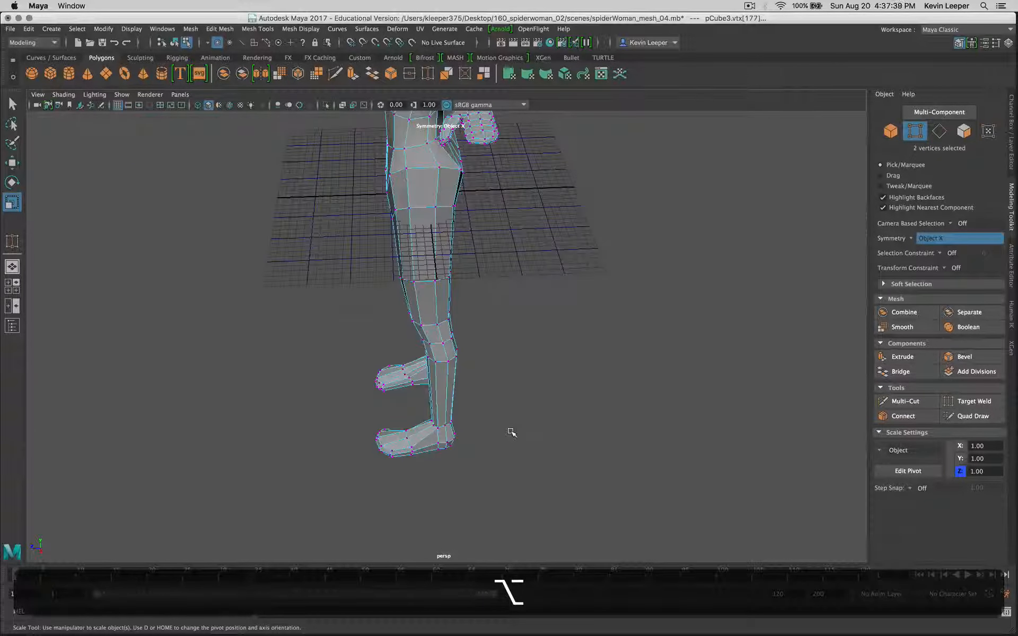
{"action": "left_click_drag", "start_coordinate": [501, 406], "coordinate": [552, 320], "text": "alt"}
{"action": "middle_click_drag", "start_coordinate": [552, 320], "coordinate": [615, 428], "text": "alt"}
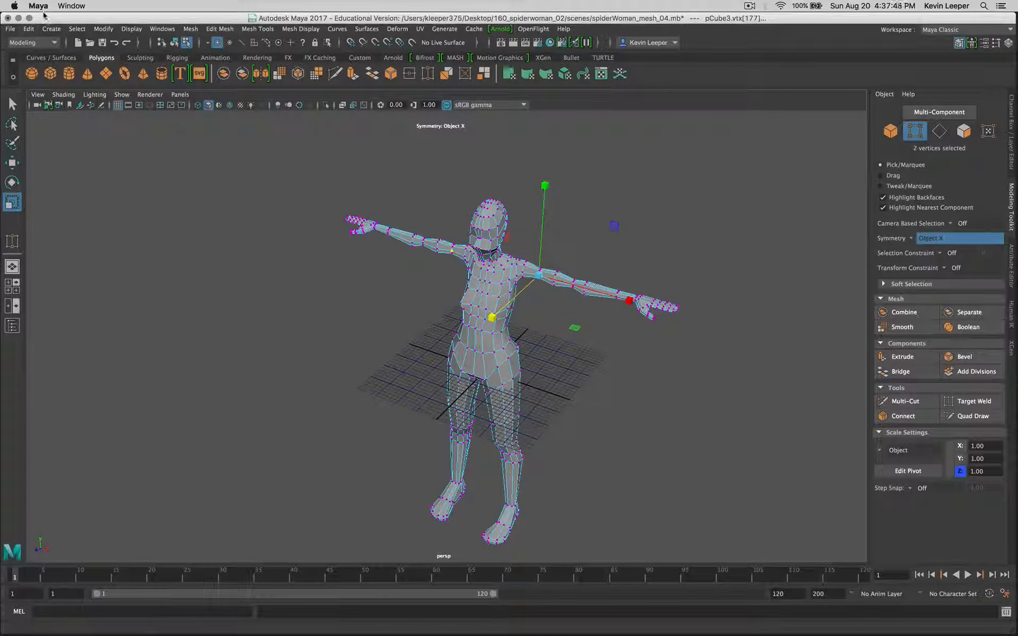
Save the scene under the new file name spiderWoman_mesh_05.mb.
{"action": "left_click", "coordinate": [5, 29]}
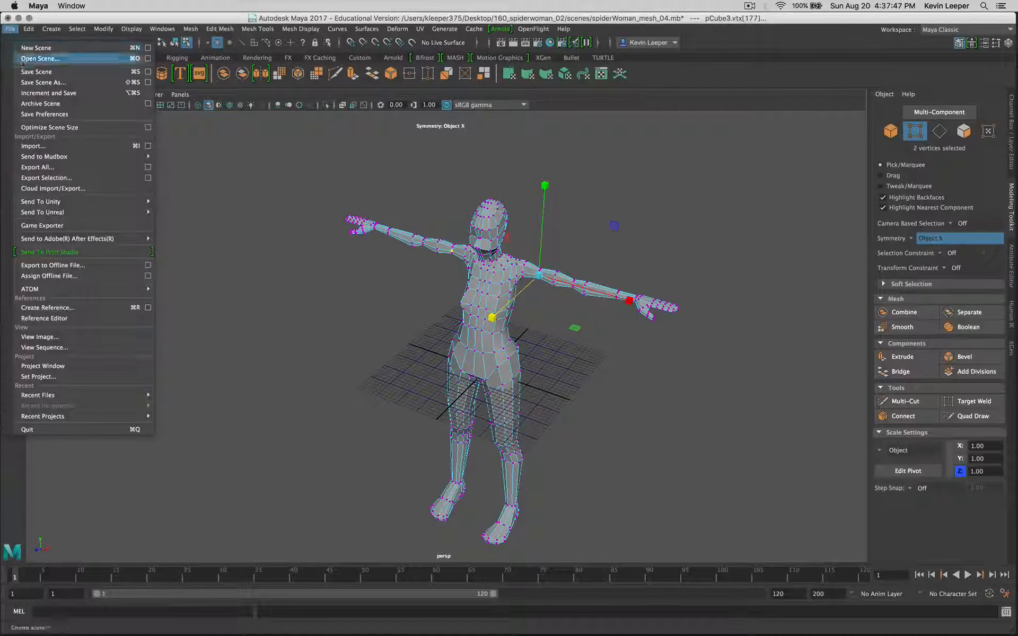
{"action": "left_click", "coordinate": [36, 78]}
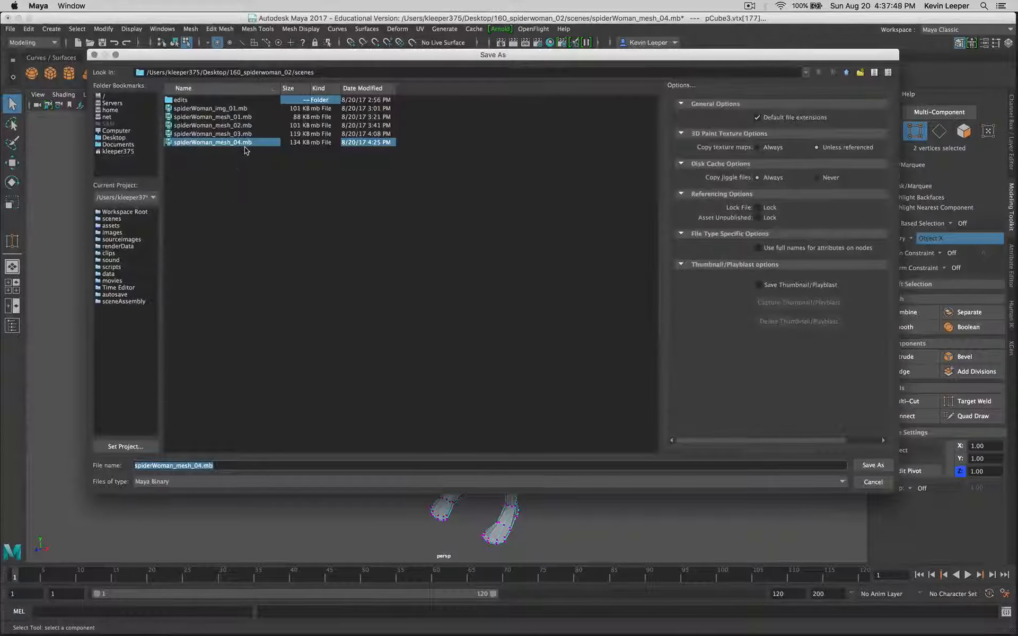
{"action": "left_click", "coordinate": [199, 466]}
{"action": "key", "text": "BackSpace"}
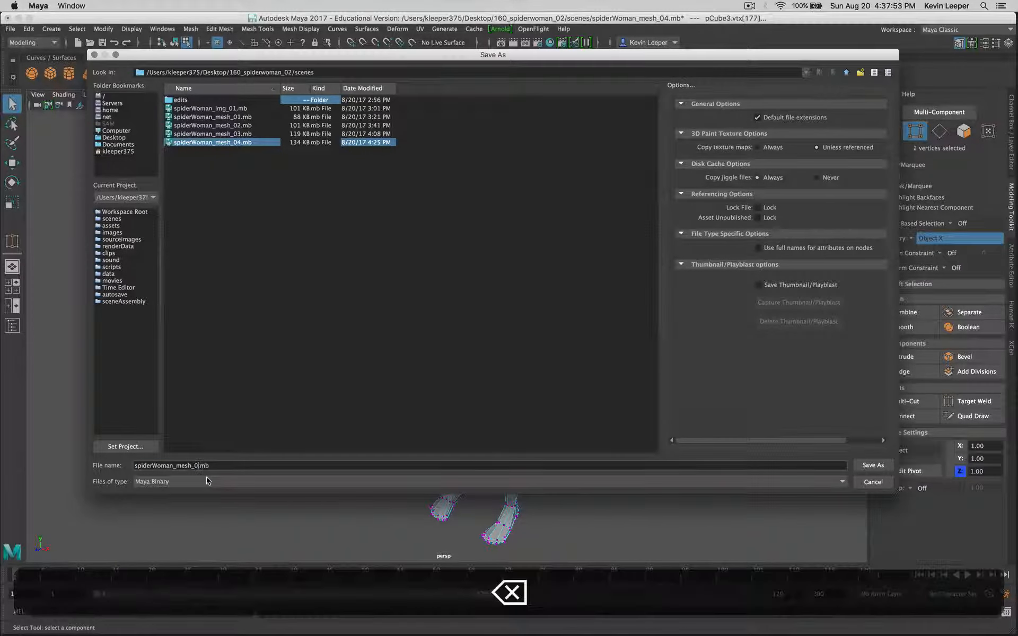
{"action": "type", "text": "5"}
{"action": "key", "text": "Return"}
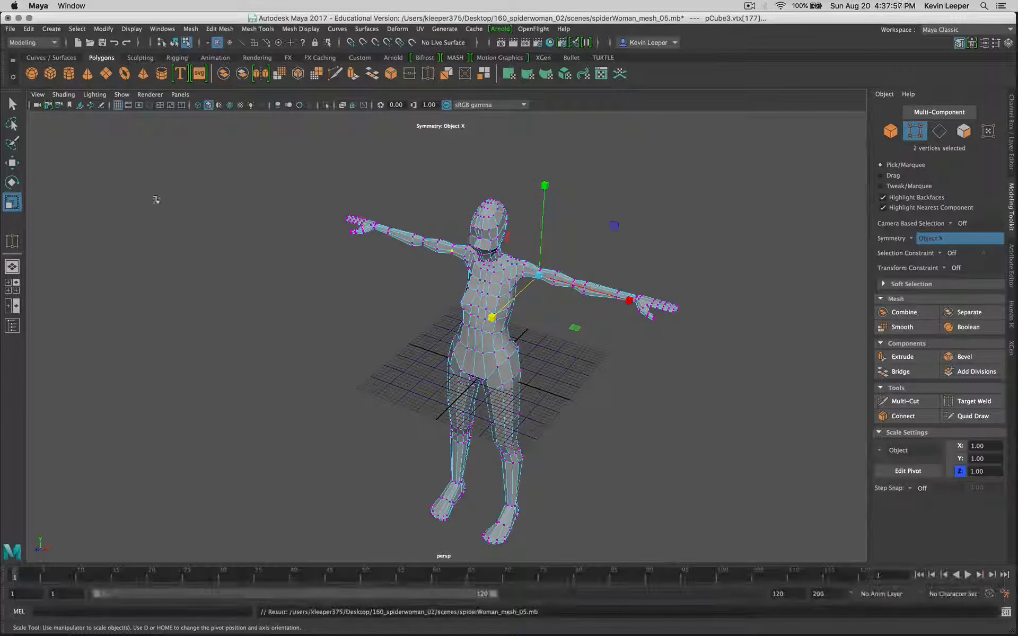
Switch from vertex to object selection so the whole character mesh is selected.
{"action": "left_click", "coordinate": [175, 42]}
{"action": "left_click_drag", "start_coordinate": [655, 443], "coordinate": [674, 459], "text": "alt"}
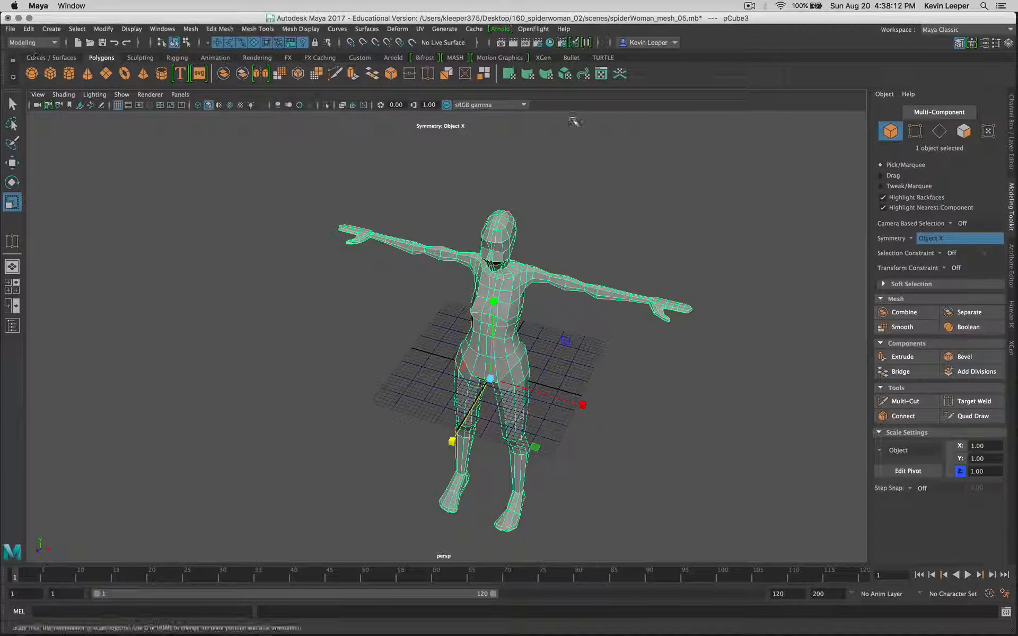
{"action": "left_click", "coordinate": [749, 6]}
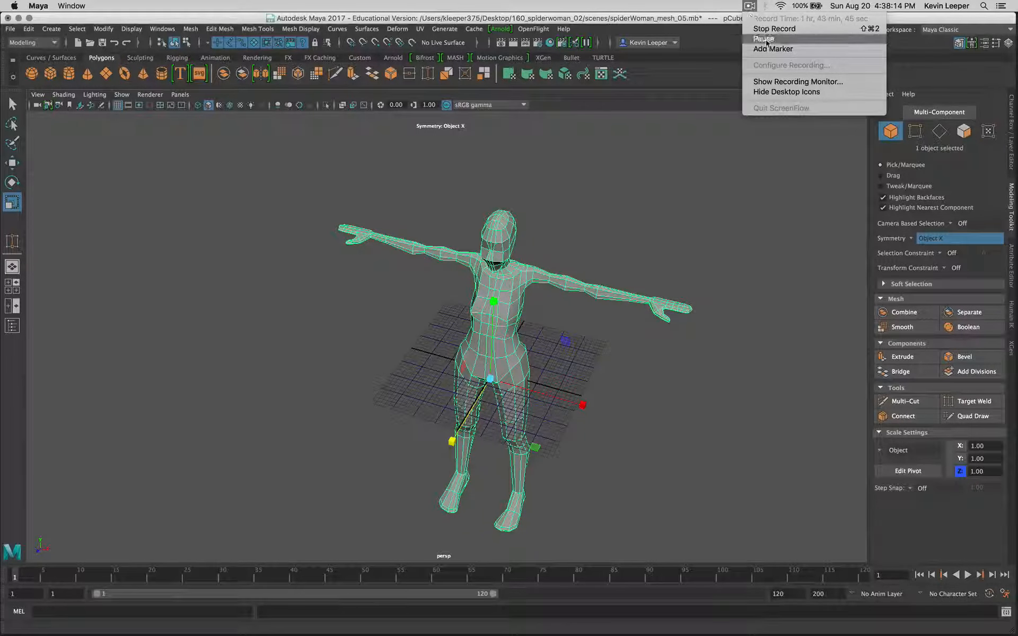